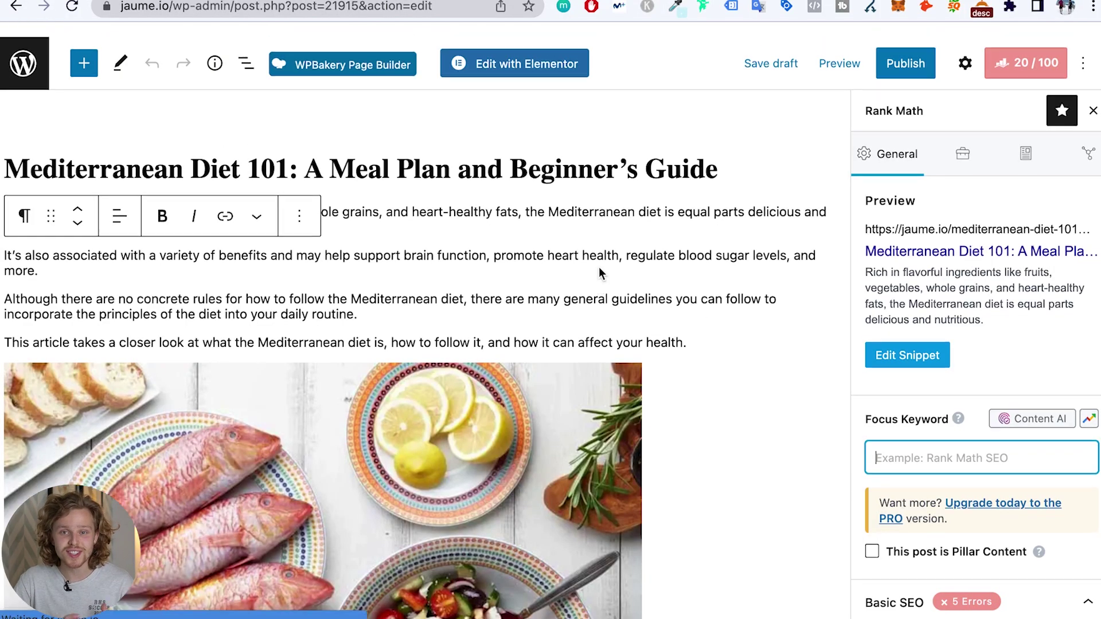
Step: Review the search snippet editor and the post's permalink slug
{"action": "scroll", "coordinate": [622, 207], "scroll_direction": "down", "scroll_amount": 1}
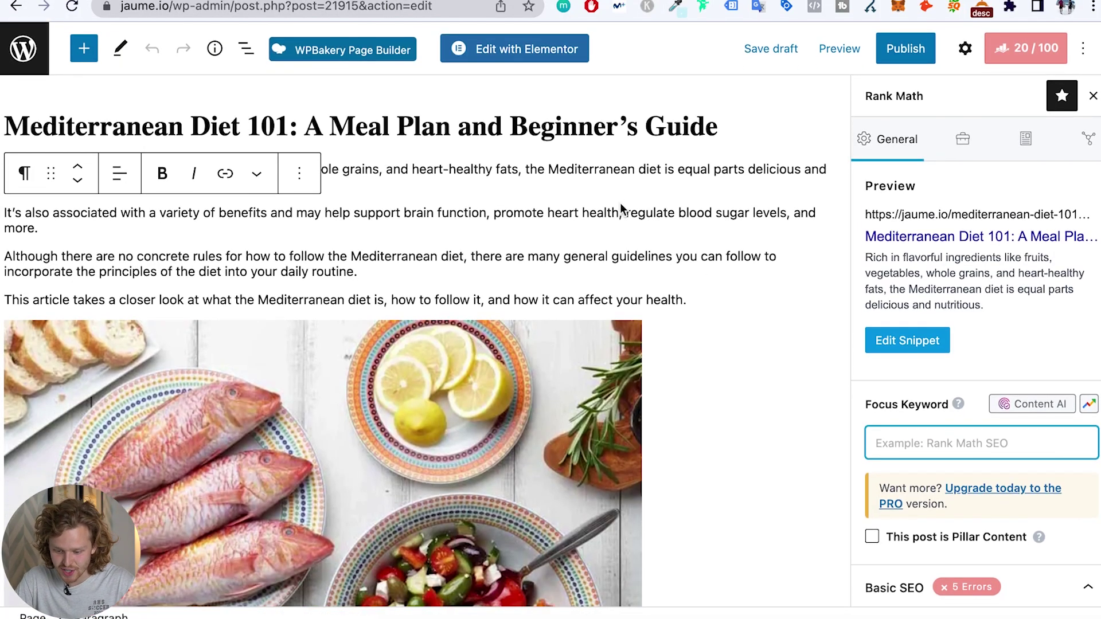
{"action": "scroll", "coordinate": [709, 204], "scroll_direction": "down", "scroll_amount": 1}
{"action": "scroll", "coordinate": [996, 336], "scroll_direction": "down", "scroll_amount": 1}
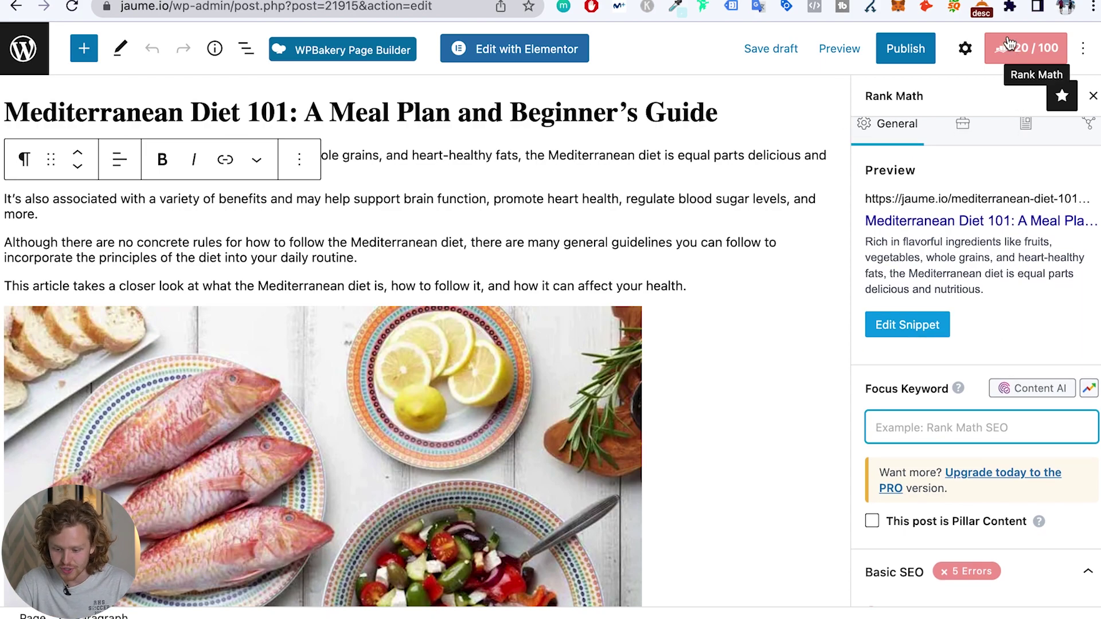
{"action": "scroll", "coordinate": [988, 147], "scroll_direction": "up", "scroll_amount": 1}
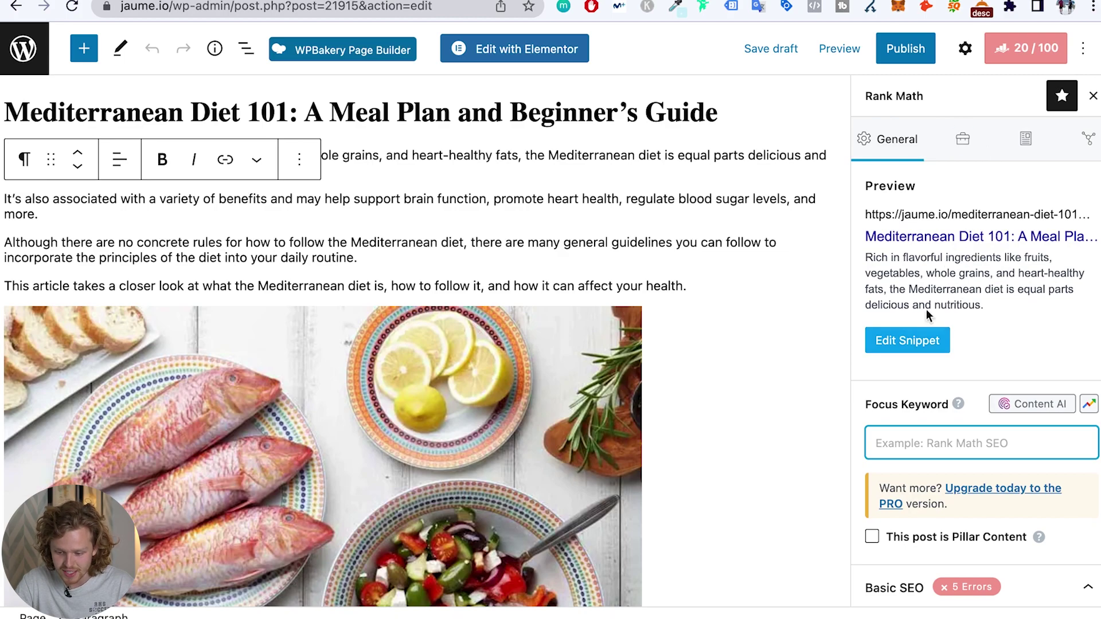
{"action": "left_click", "coordinate": [919, 342]}
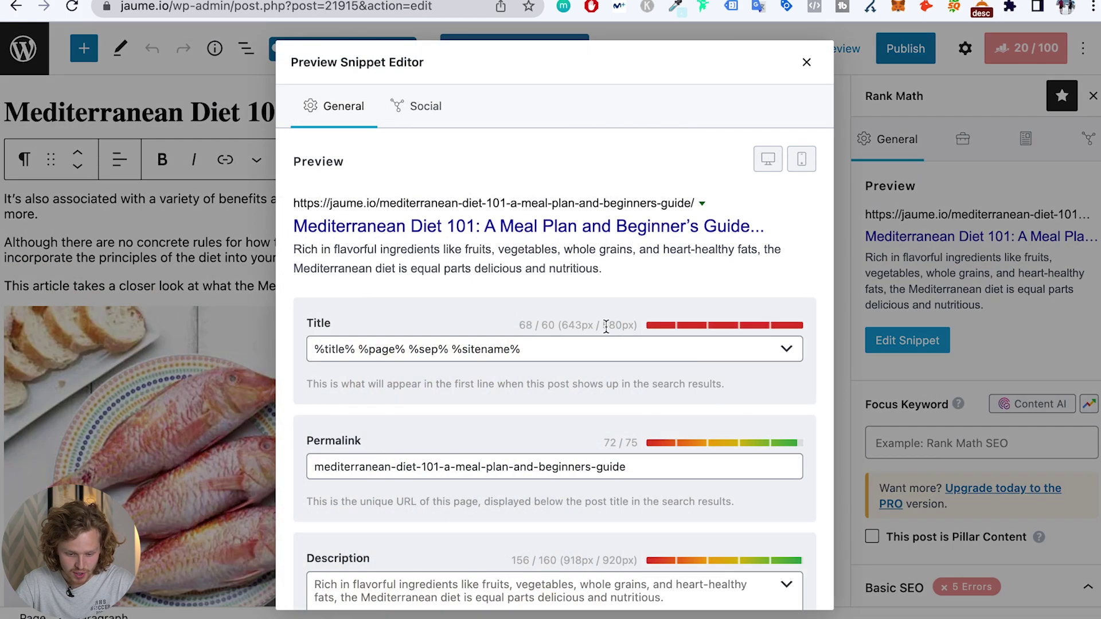
{"action": "scroll", "coordinate": [606, 326], "scroll_direction": "down", "scroll_amount": 1}
{"action": "scroll", "coordinate": [606, 332], "scroll_direction": "up", "scroll_amount": 1}
{"action": "scroll", "coordinate": [330, 206], "scroll_direction": "down", "scroll_amount": 2}
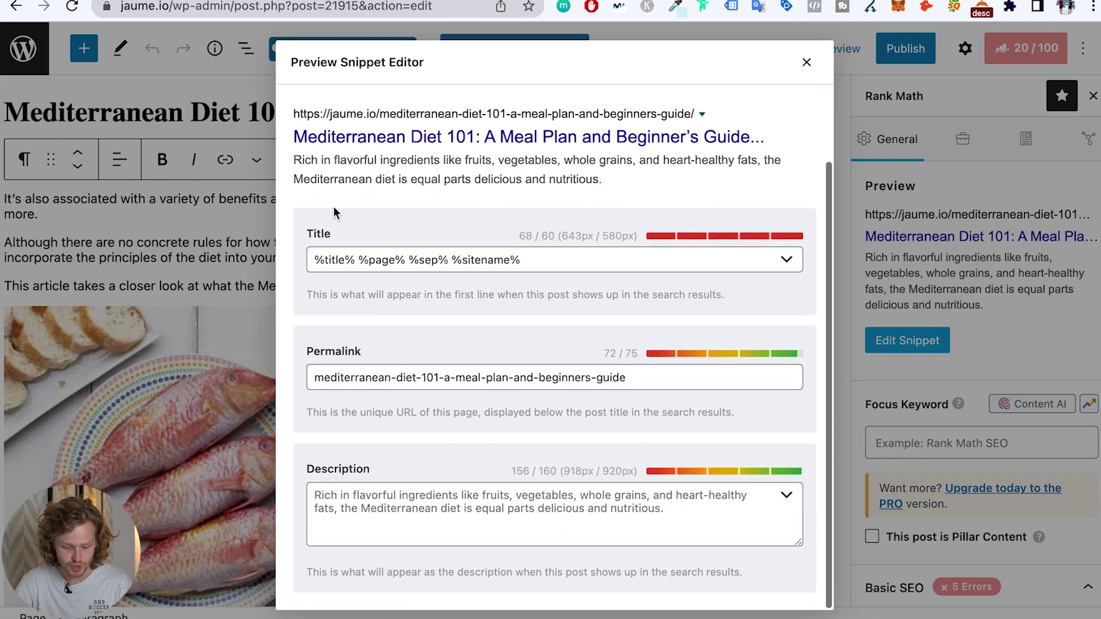
{"action": "left_click", "coordinate": [545, 390]}
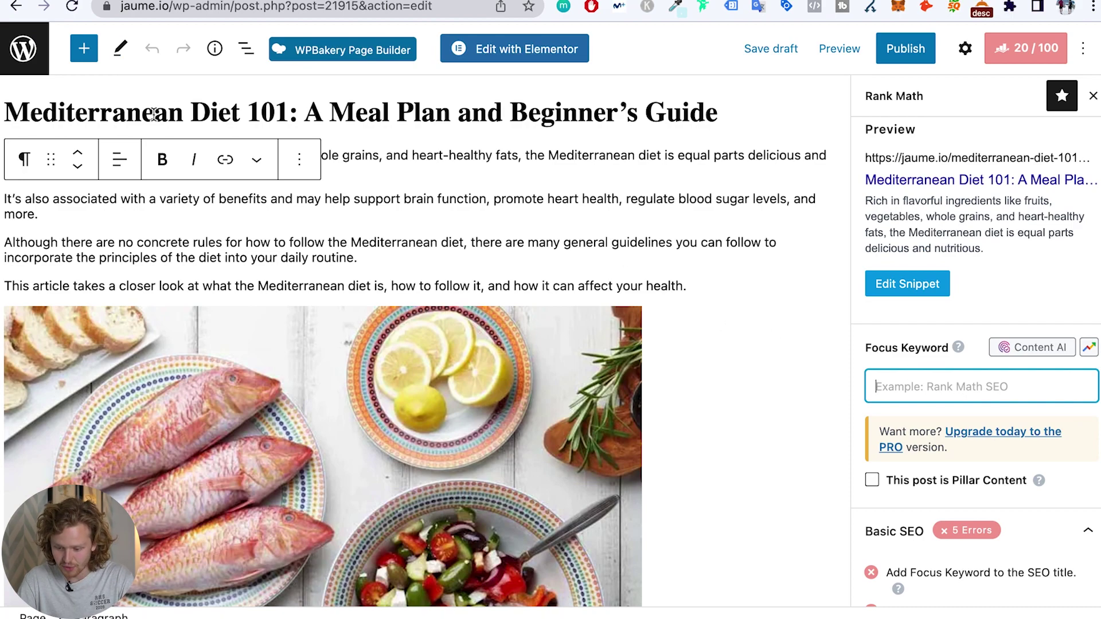
Step: Copy 'Mediterranean Diet' from the title and paste it as the focus keyword
{"action": "left_click_drag", "start_coordinate": [240, 114], "coordinate": [20, 124]}
{"action": "left_click", "coordinate": [955, 396]}
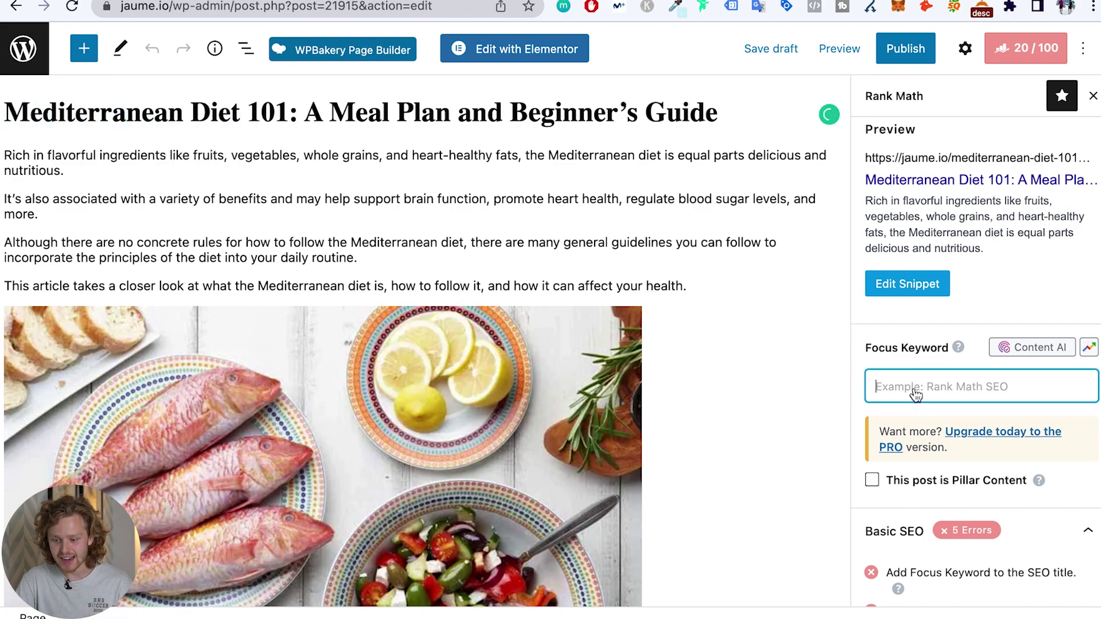
{"action": "type", "text": "Mediterranean Diet"}
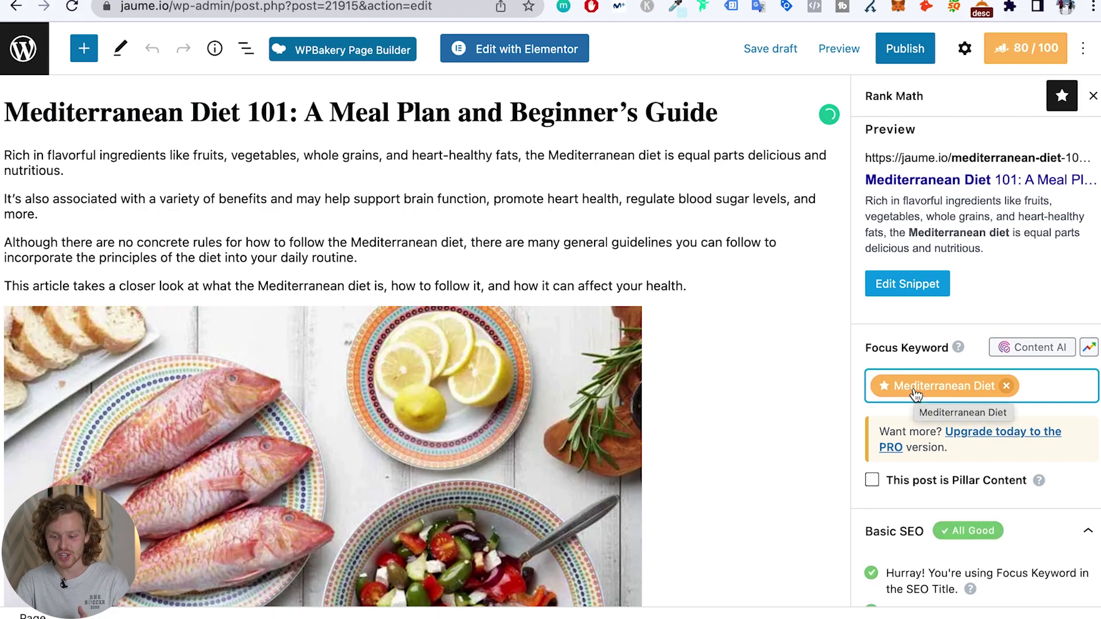
{"action": "scroll", "coordinate": [918, 390], "scroll_direction": "down", "scroll_amount": 1}
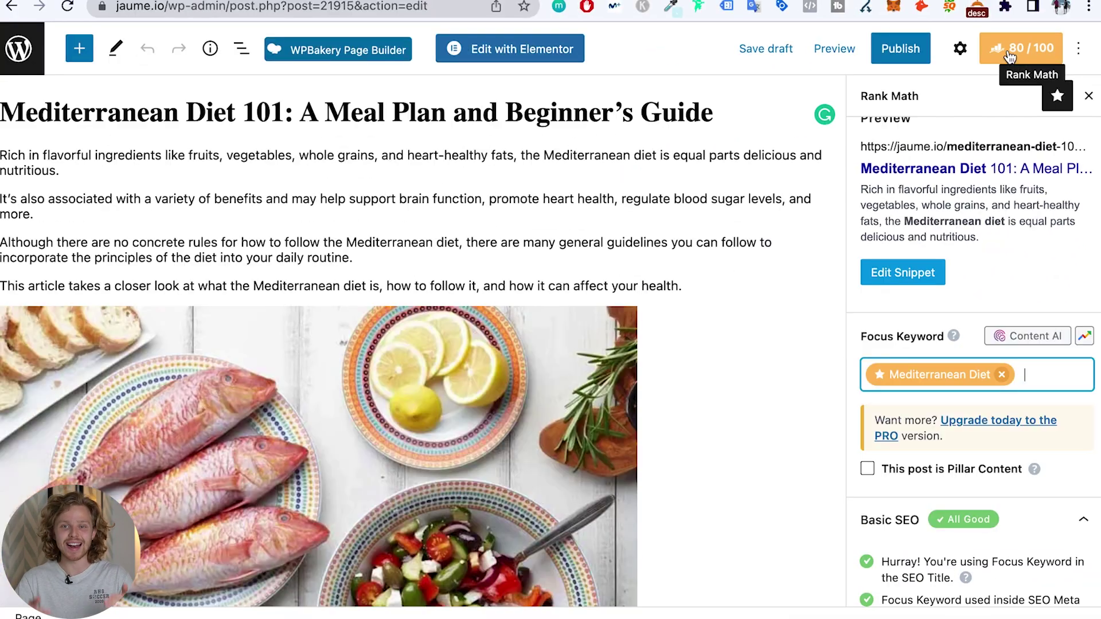
{"action": "scroll", "coordinate": [1009, 256], "scroll_direction": "down", "scroll_amount": 4}
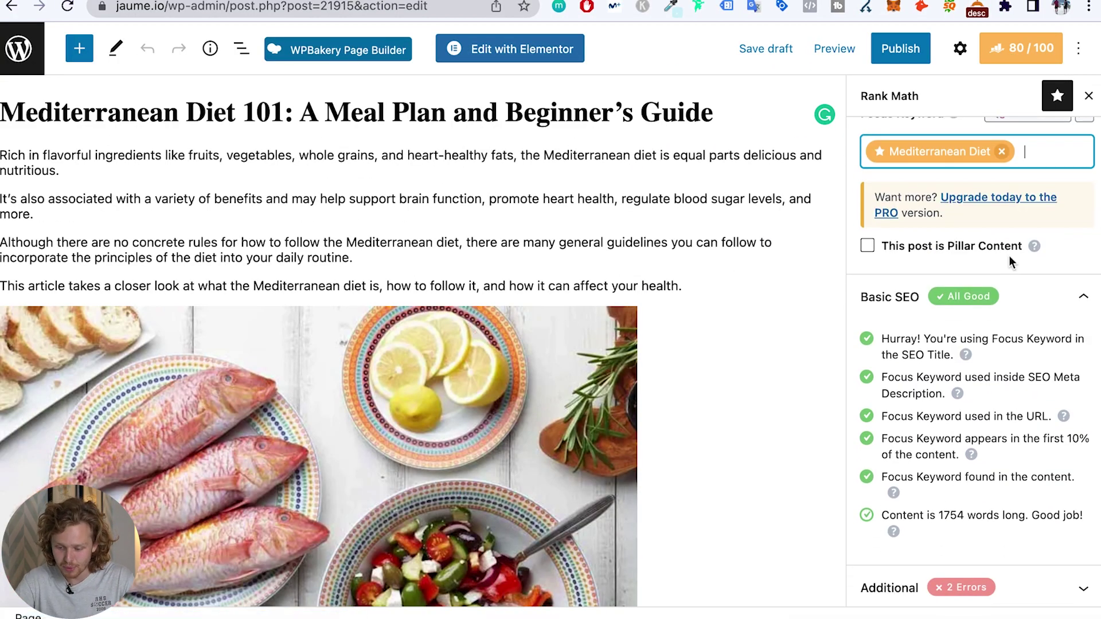
Step: Check the keyword passes in SEO title, meta description, URL and first 10% of content
{"action": "left_click_drag", "start_coordinate": [992, 338], "coordinate": [1055, 339]}
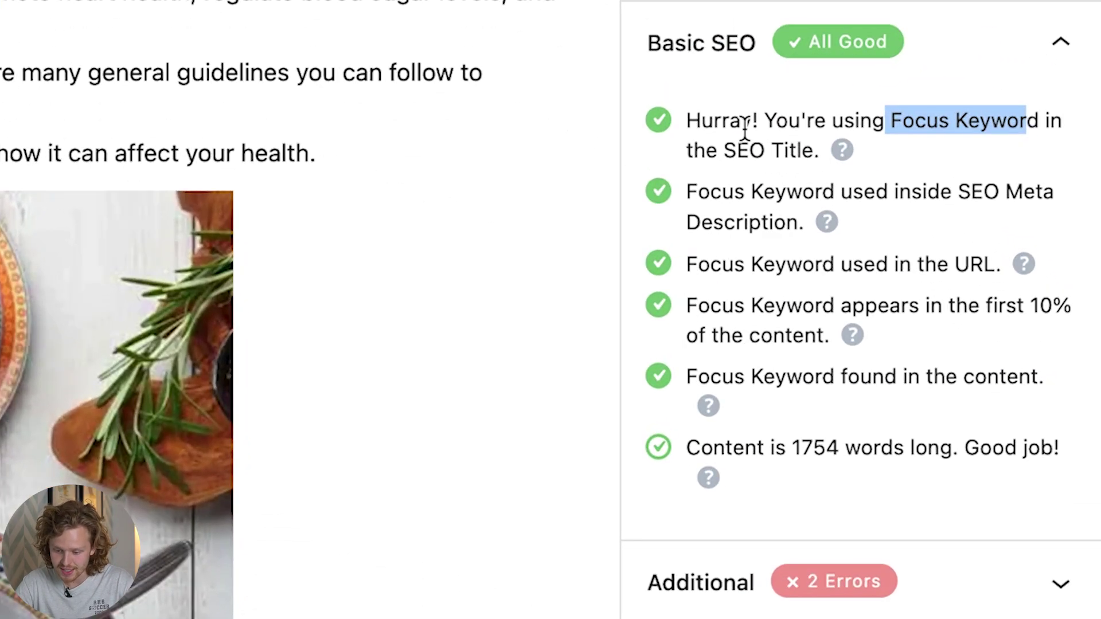
{"action": "left_click_drag", "start_coordinate": [701, 223], "coordinate": [767, 222]}
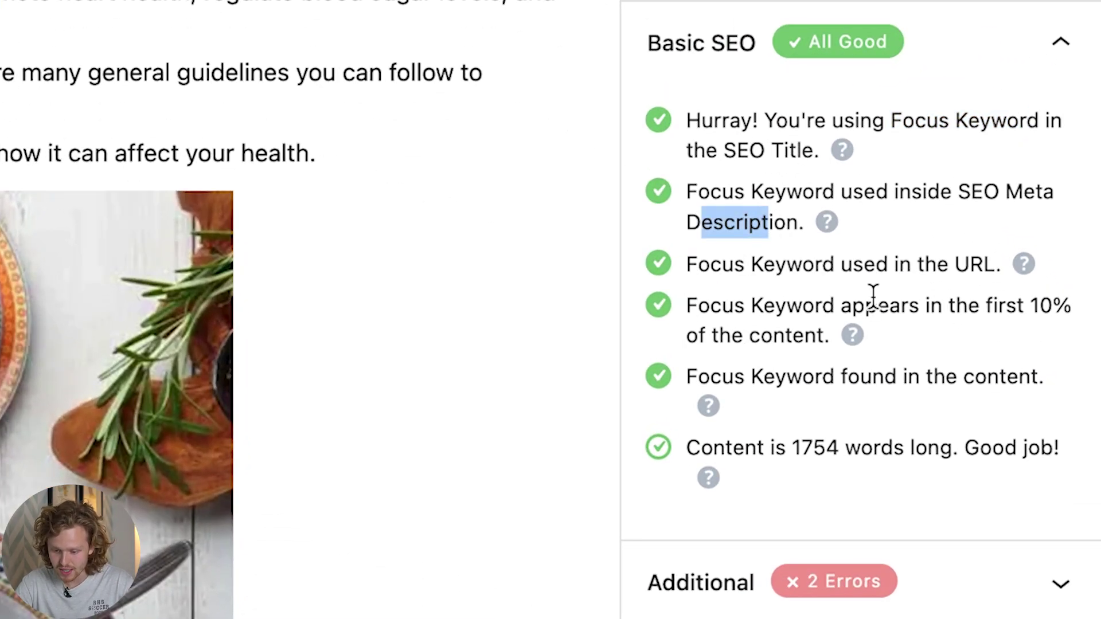
{"action": "left_click_drag", "start_coordinate": [876, 264], "coordinate": [955, 266]}
{"action": "left_click_drag", "start_coordinate": [891, 306], "coordinate": [1039, 304]}
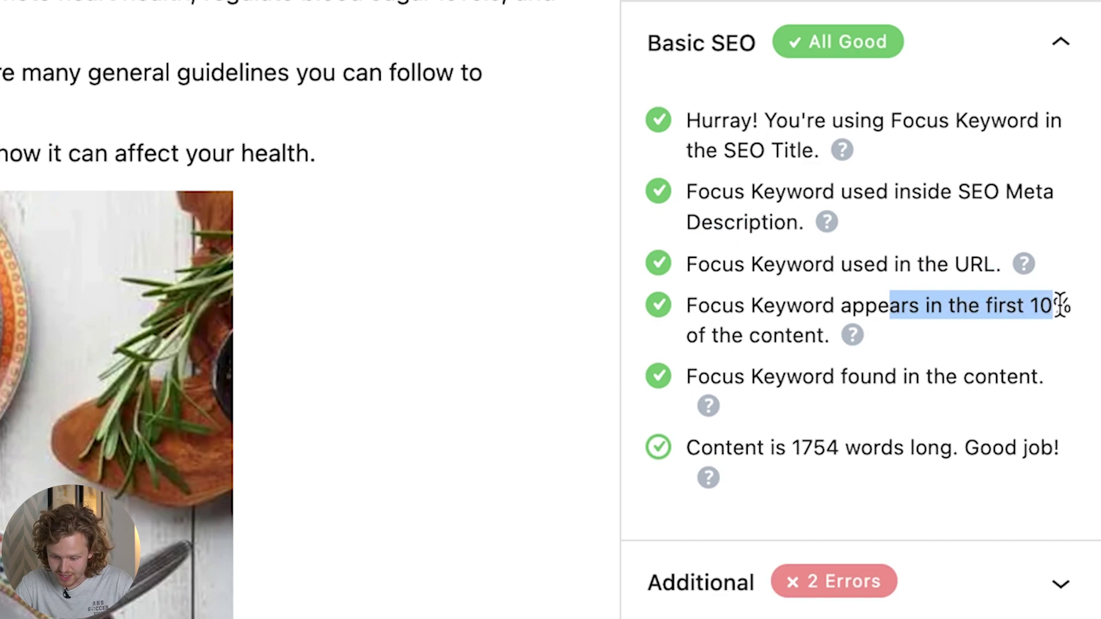
{"action": "scroll", "coordinate": [704, 333], "scroll_direction": "down", "scroll_amount": 1}
{"action": "left_click_drag", "start_coordinate": [758, 408], "coordinate": [999, 408]}
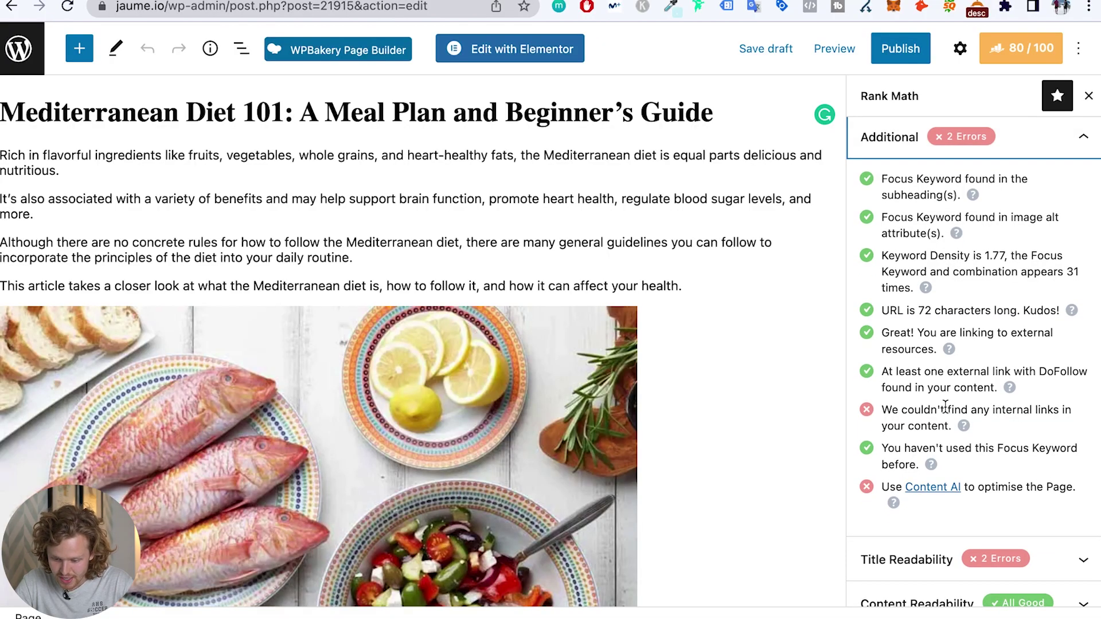
{"action": "left_click_drag", "start_coordinate": [883, 409], "coordinate": [945, 427]}
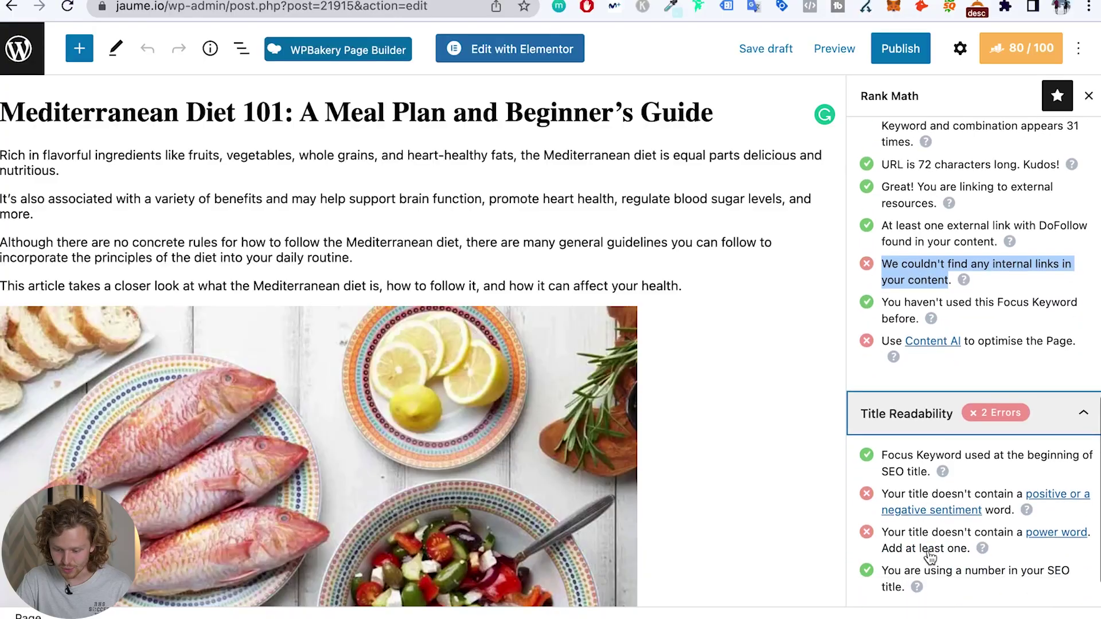
{"action": "scroll", "coordinate": [946, 516], "scroll_direction": "down", "scroll_amount": 1}
Step: Check Content Readability and Advanced robots/redirect settings, then switch to the Schema tab
{"action": "left_click", "coordinate": [932, 585]}
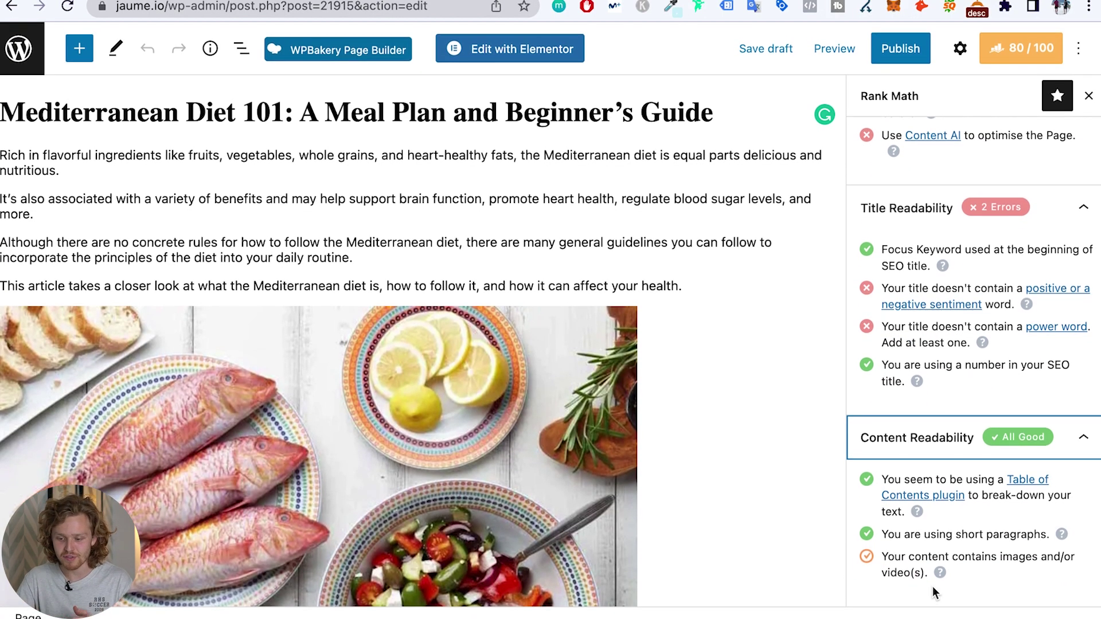
{"action": "scroll", "coordinate": [951, 377], "scroll_direction": "up", "scroll_amount": 2}
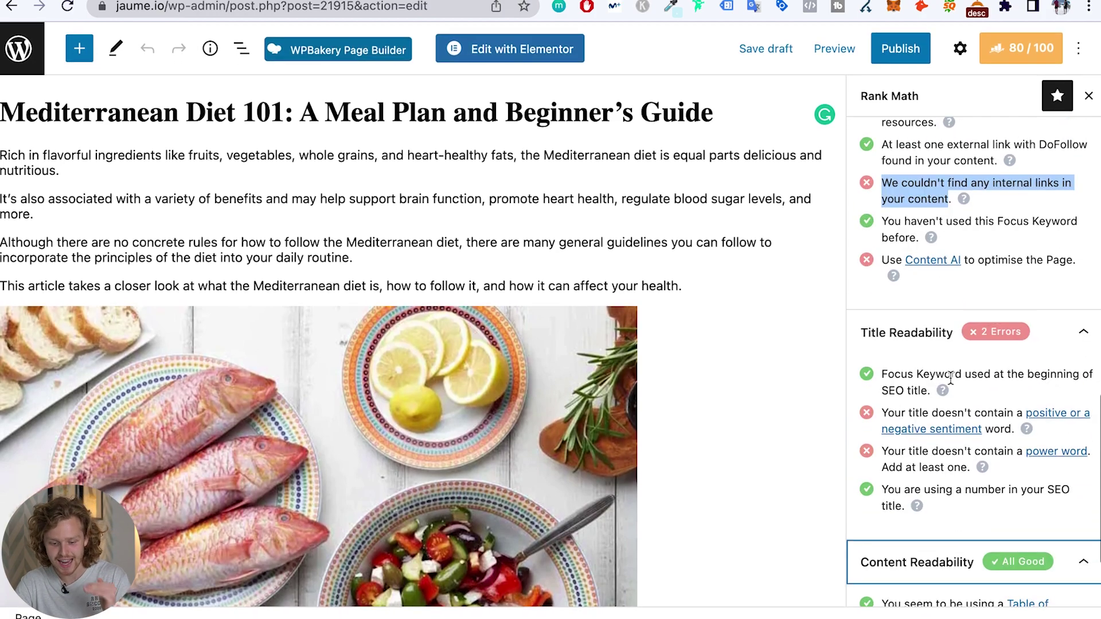
{"action": "scroll", "coordinate": [951, 378], "scroll_direction": "up", "scroll_amount": 6}
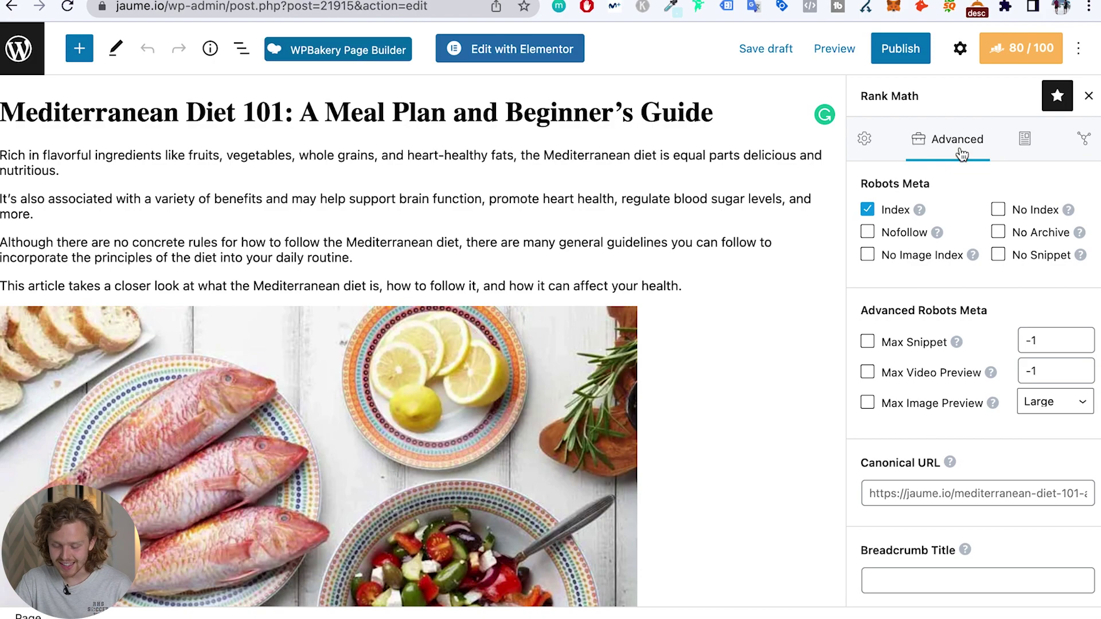
{"action": "scroll", "coordinate": [948, 198], "scroll_direction": "down", "scroll_amount": 1}
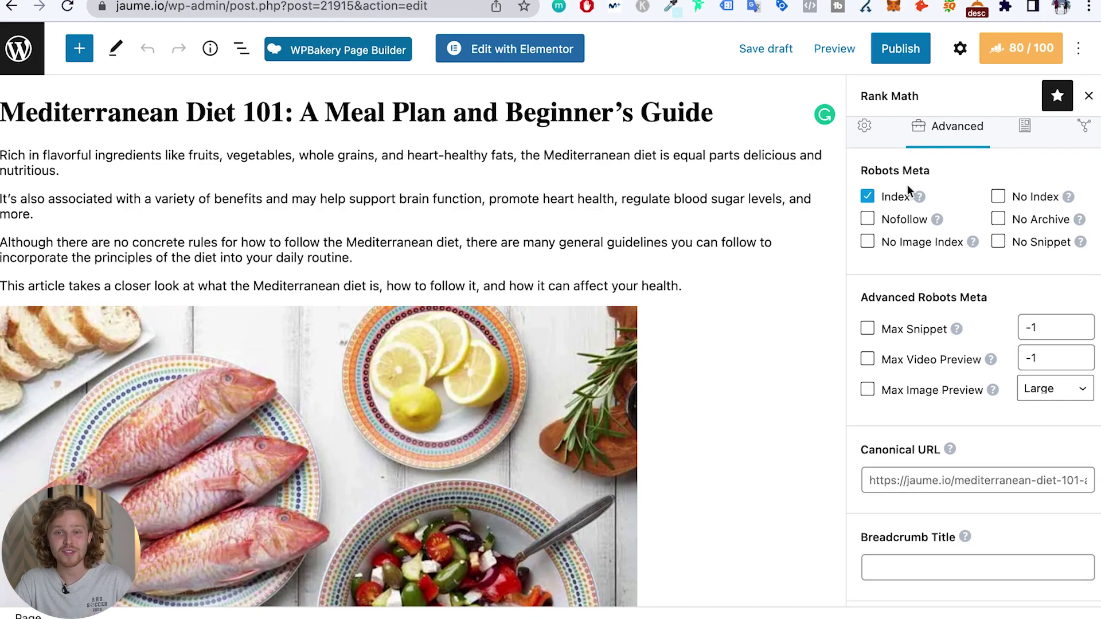
{"action": "scroll", "coordinate": [908, 186], "scroll_direction": "down", "scroll_amount": 1}
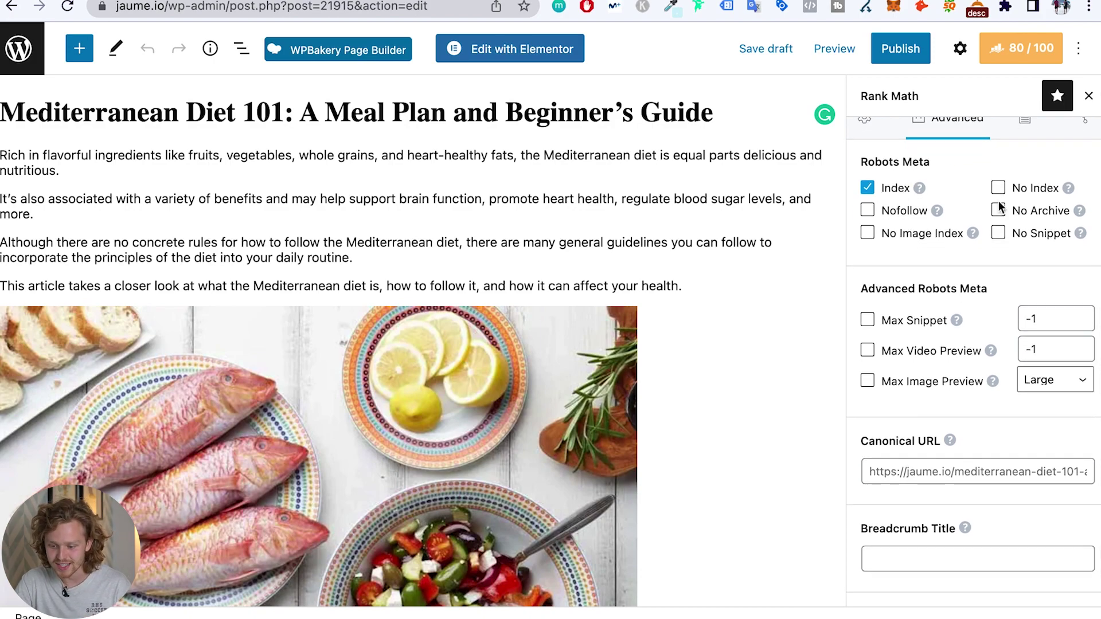
{"action": "scroll", "coordinate": [990, 191], "scroll_direction": "down", "scroll_amount": 2}
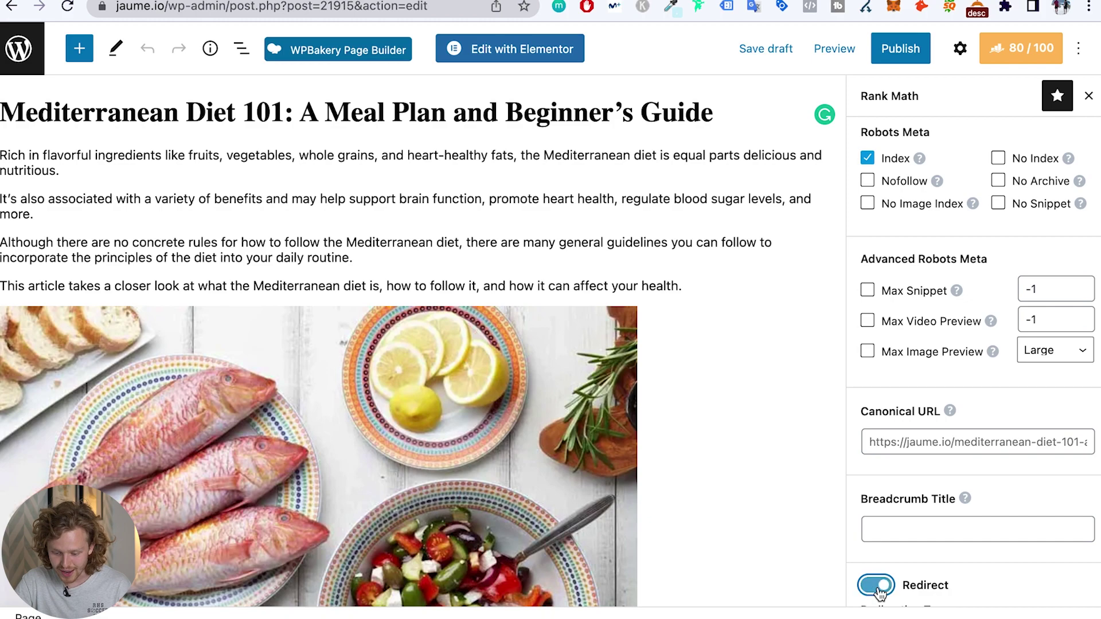
{"action": "scroll", "coordinate": [881, 591], "scroll_direction": "down", "scroll_amount": 3}
{"action": "scroll", "coordinate": [870, 471], "scroll_direction": "up", "scroll_amount": 5}
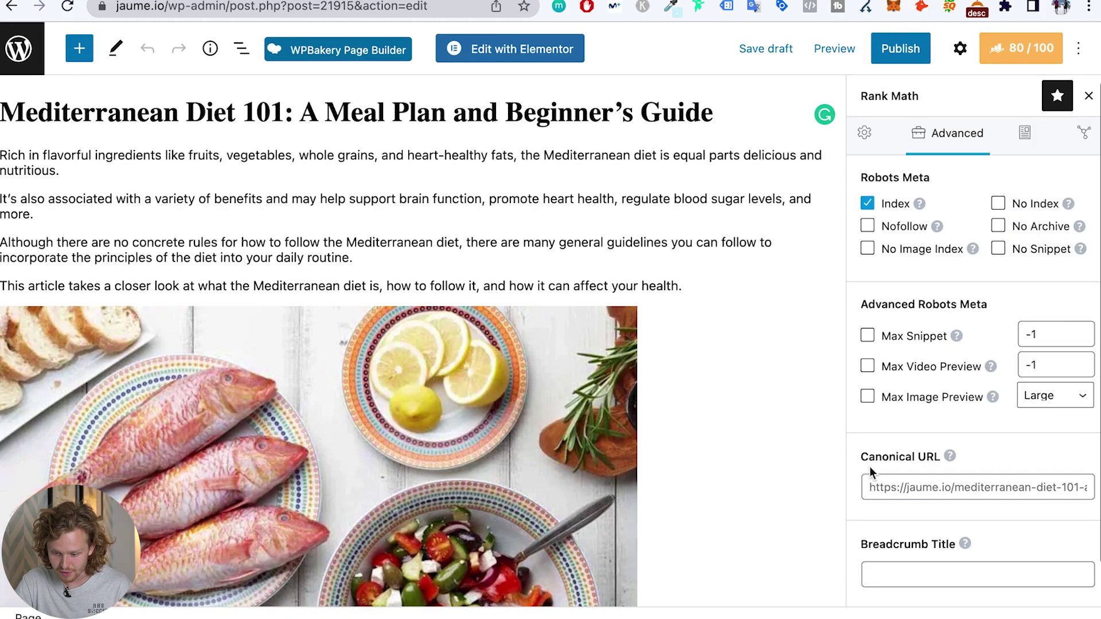
{"action": "left_click", "coordinate": [1025, 132]}
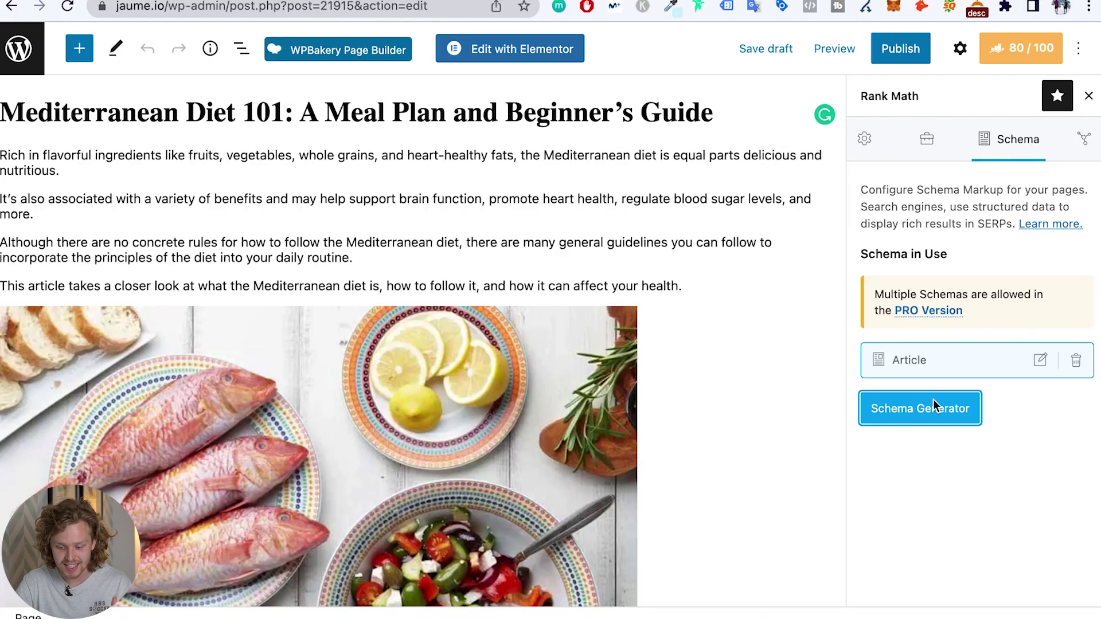
{"action": "left_click", "coordinate": [934, 405]}
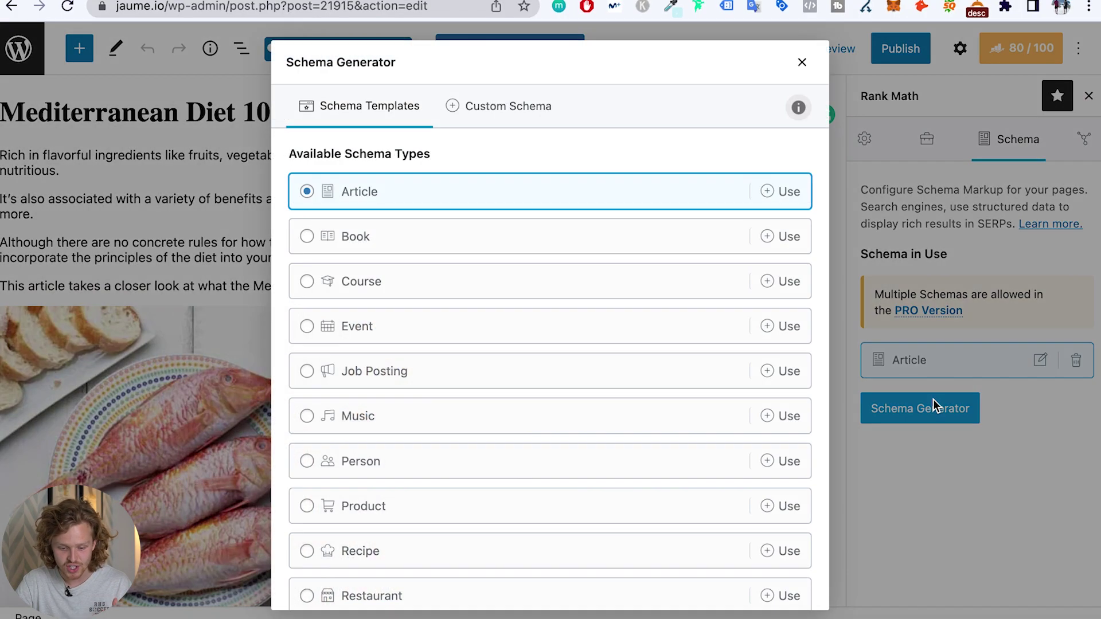
{"action": "scroll", "coordinate": [485, 296], "scroll_direction": "down", "scroll_amount": 2}
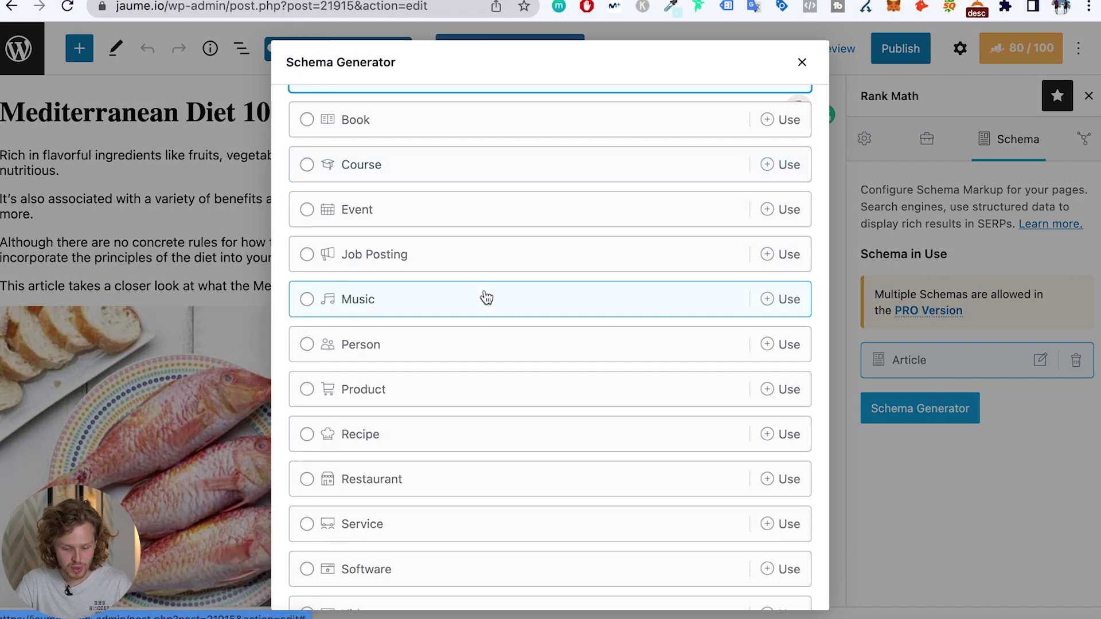
{"action": "scroll", "coordinate": [486, 297], "scroll_direction": "up", "scroll_amount": 2}
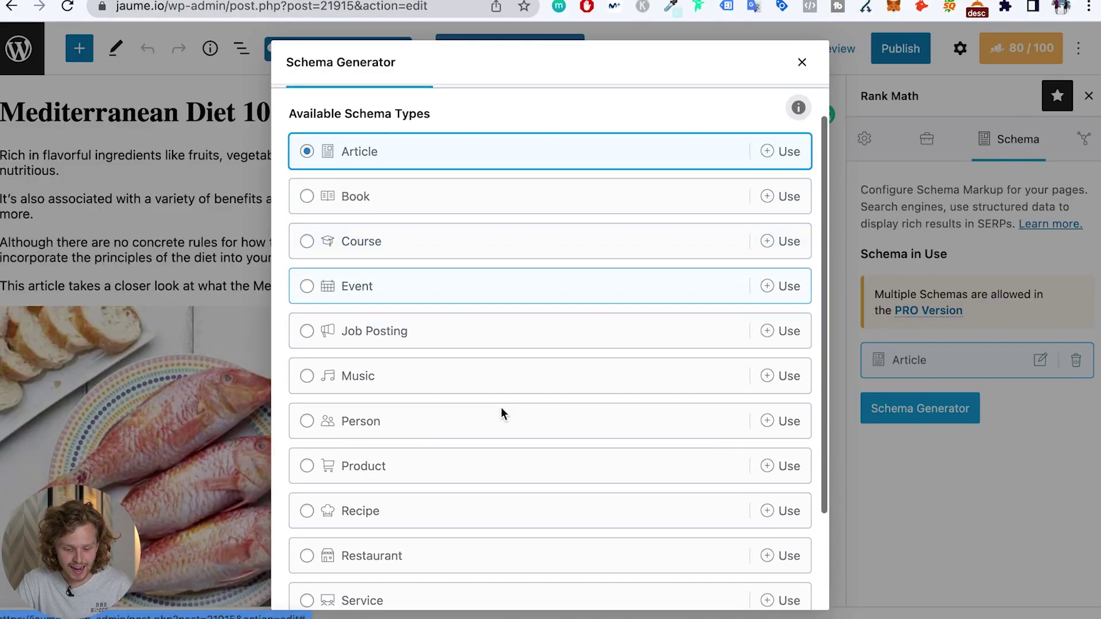
{"action": "scroll", "coordinate": [500, 413], "scroll_direction": "down", "scroll_amount": 1}
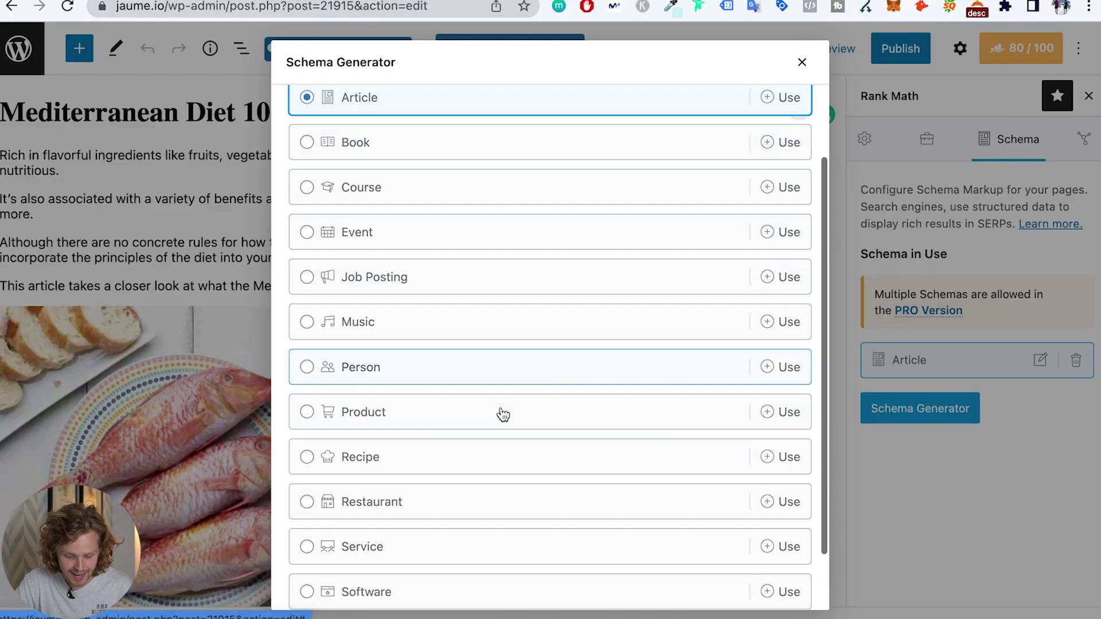
{"action": "left_click", "coordinate": [412, 406]}
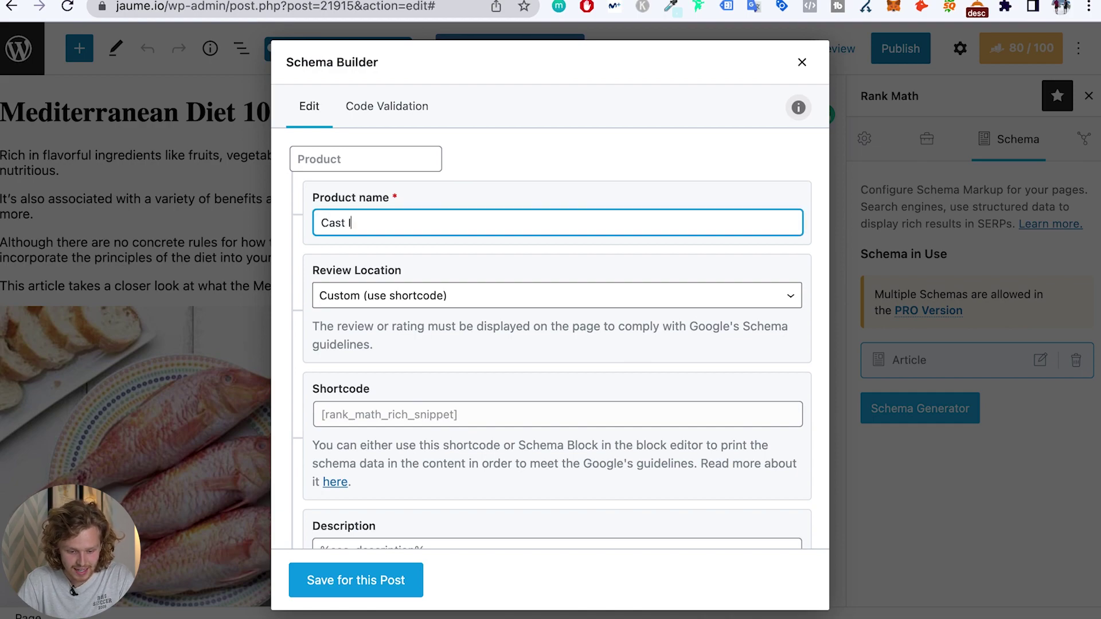
{"action": "scroll", "coordinate": [436, 332], "scroll_direction": "down", "scroll_amount": 7}
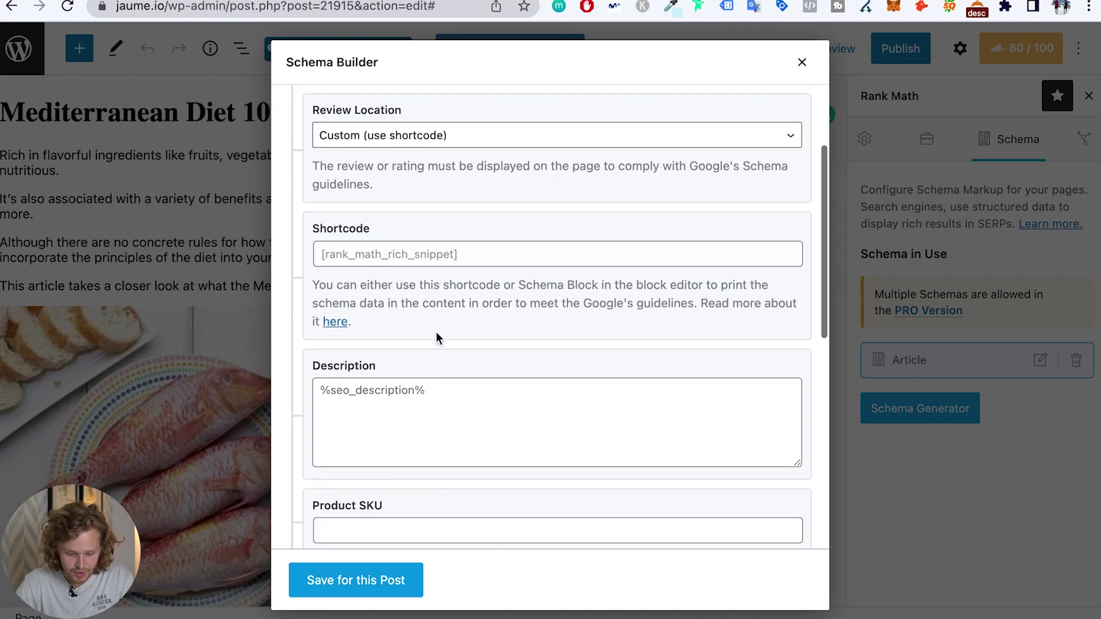
{"action": "scroll", "coordinate": [418, 364], "scroll_direction": "down", "scroll_amount": 3}
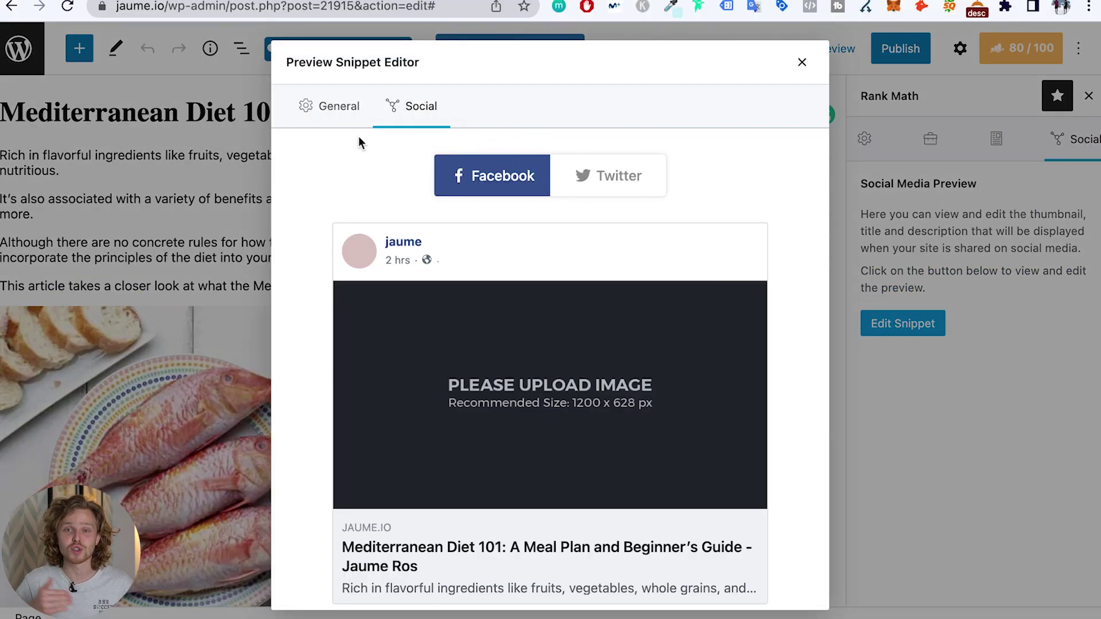
Step: Scroll through the Facebook share preview on the Social tab
{"action": "scroll", "coordinate": [538, 223], "scroll_direction": "down", "scroll_amount": 1}
{"action": "scroll", "coordinate": [540, 221], "scroll_direction": "down", "scroll_amount": 2}
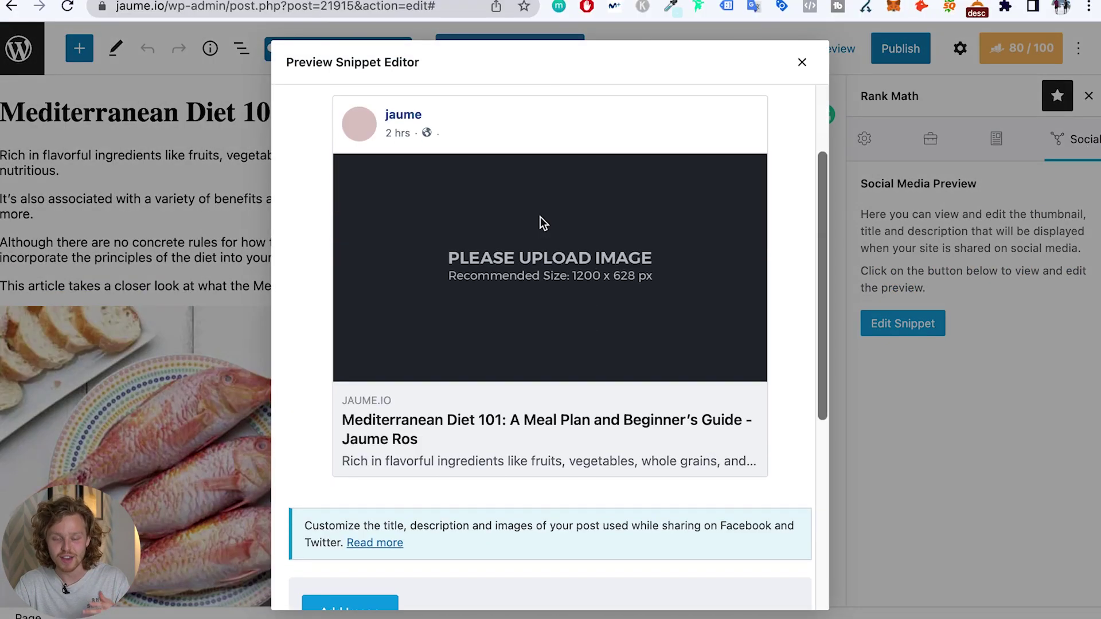
{"action": "scroll", "coordinate": [542, 229], "scroll_direction": "up", "scroll_amount": 3}
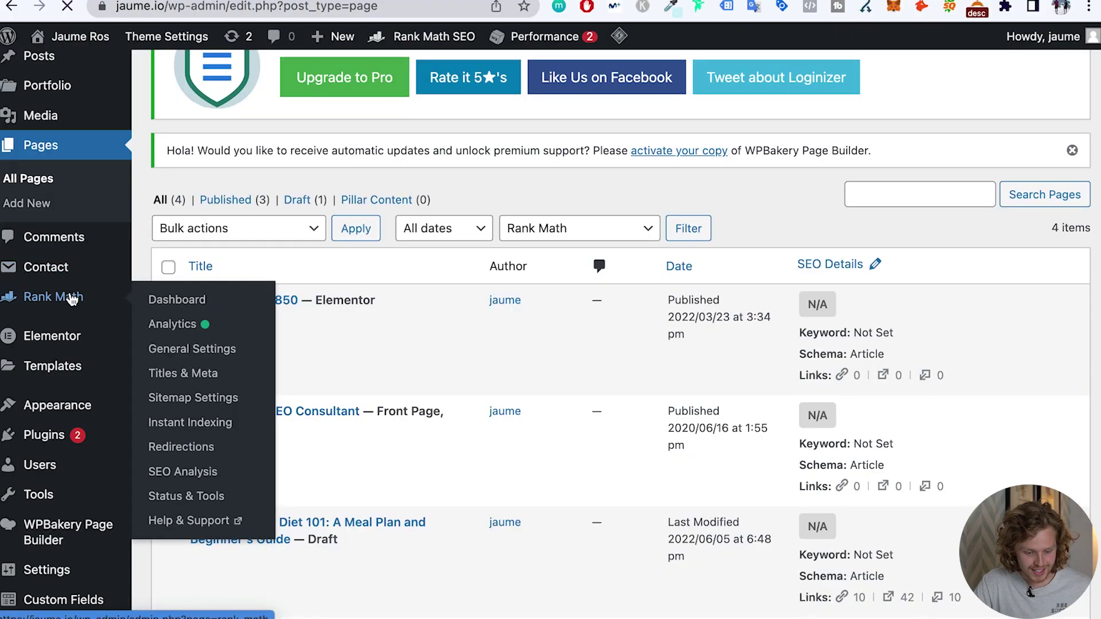
Step: Open Rank Math's Modules dashboard and inspect the 404 Monitor and AMP module cards
{"action": "left_click", "coordinate": [70, 298]}
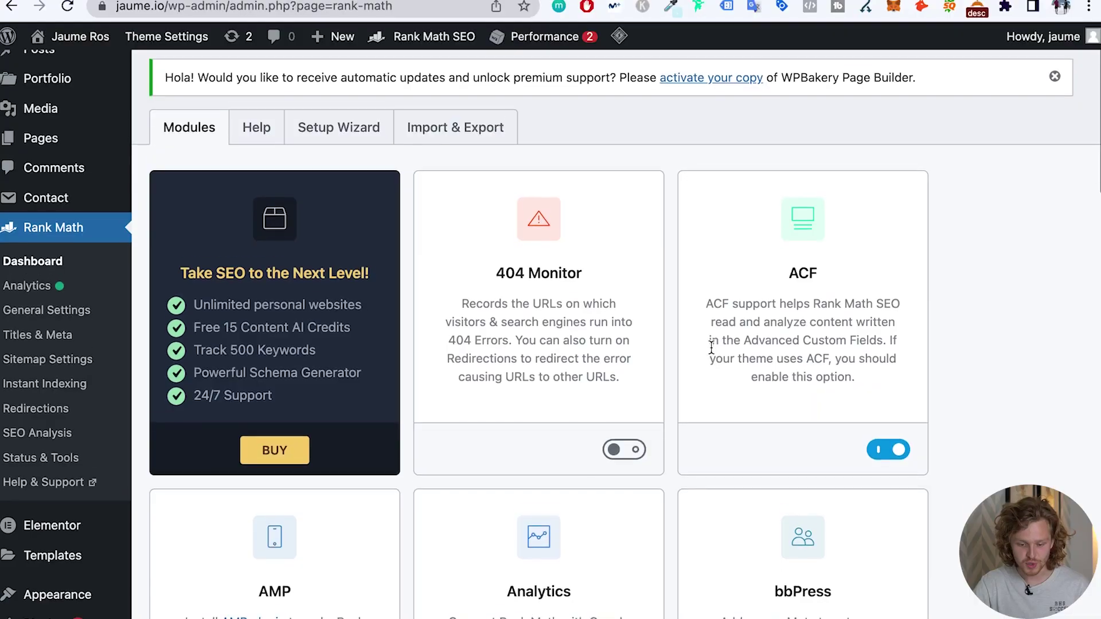
{"action": "scroll", "coordinate": [554, 279], "scroll_direction": "down", "scroll_amount": 1}
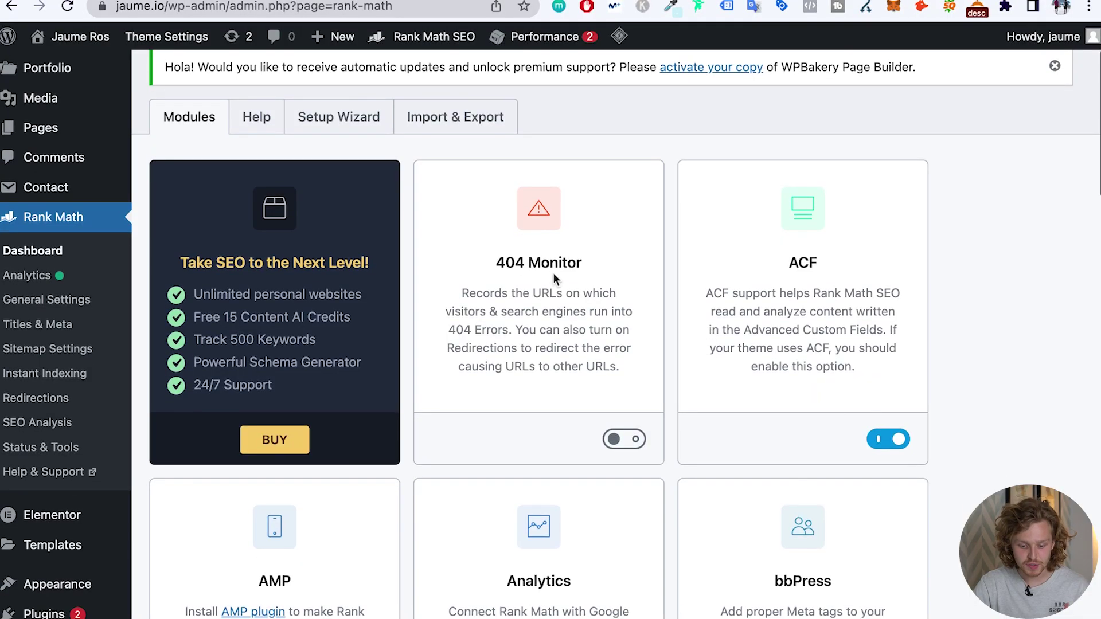
{"action": "left_click_drag", "start_coordinate": [495, 262], "coordinate": [582, 262]}
{"action": "left_click", "coordinate": [543, 319]}
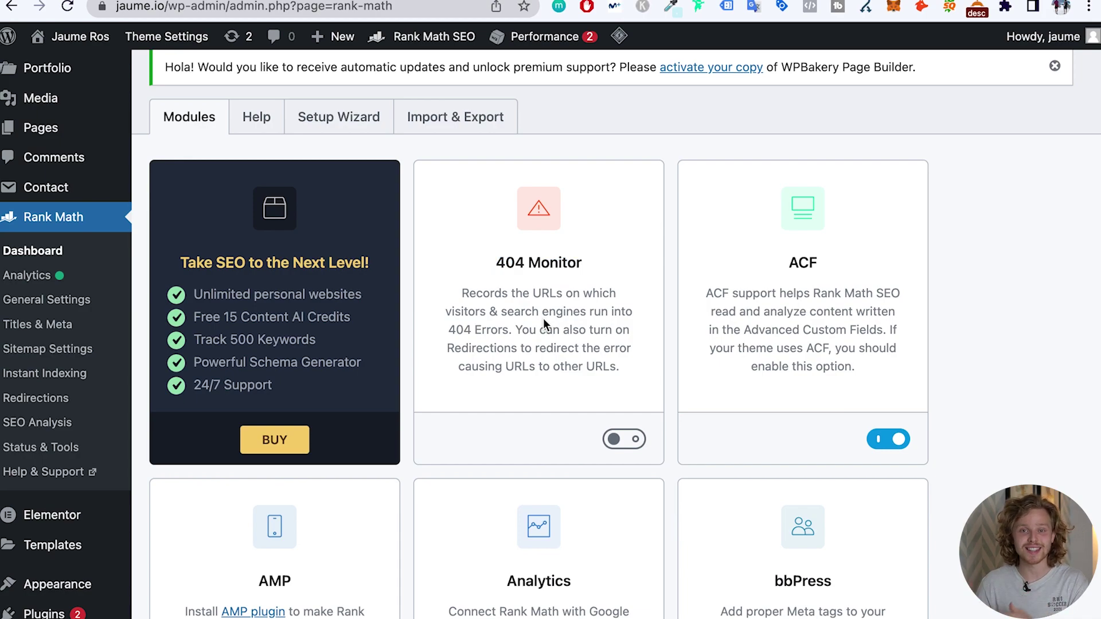
{"action": "scroll", "coordinate": [542, 319], "scroll_direction": "down", "scroll_amount": 4}
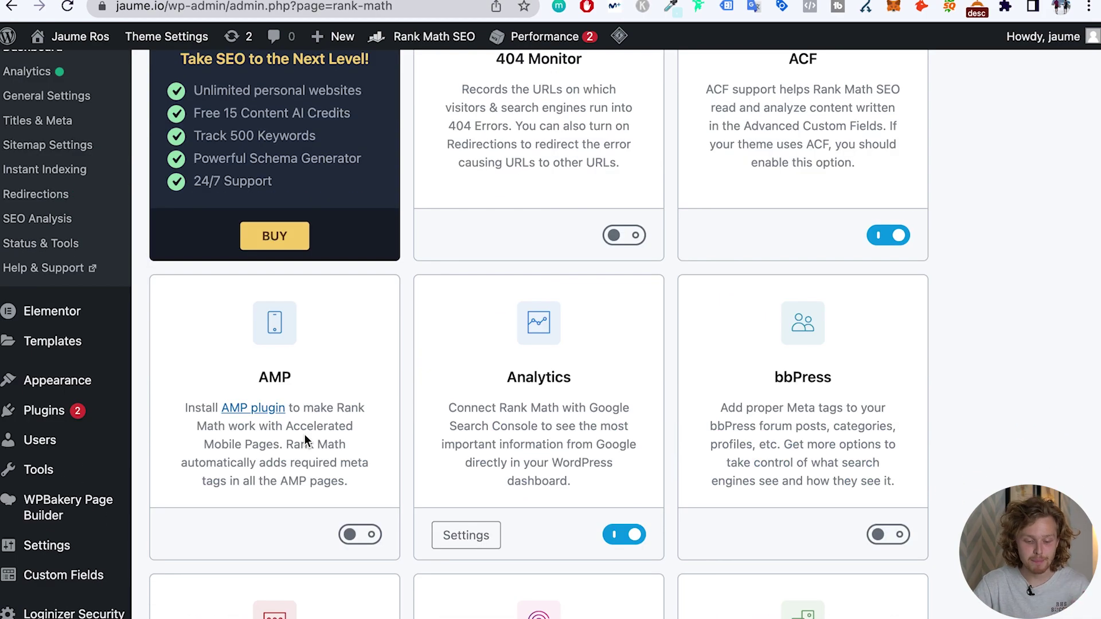
{"action": "left_click_drag", "start_coordinate": [300, 408], "coordinate": [337, 462]}
{"action": "left_click", "coordinate": [340, 459]}
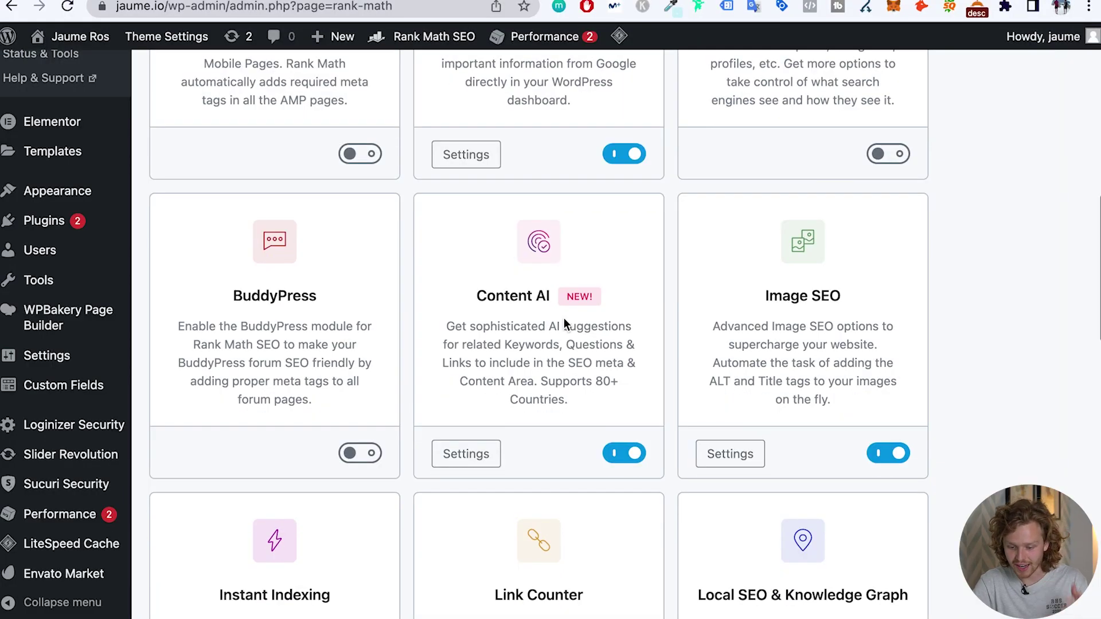
Step: Scroll through the remaining module cards to see which are enabled
{"action": "scroll", "coordinate": [867, 320], "scroll_direction": "down", "scroll_amount": 1}
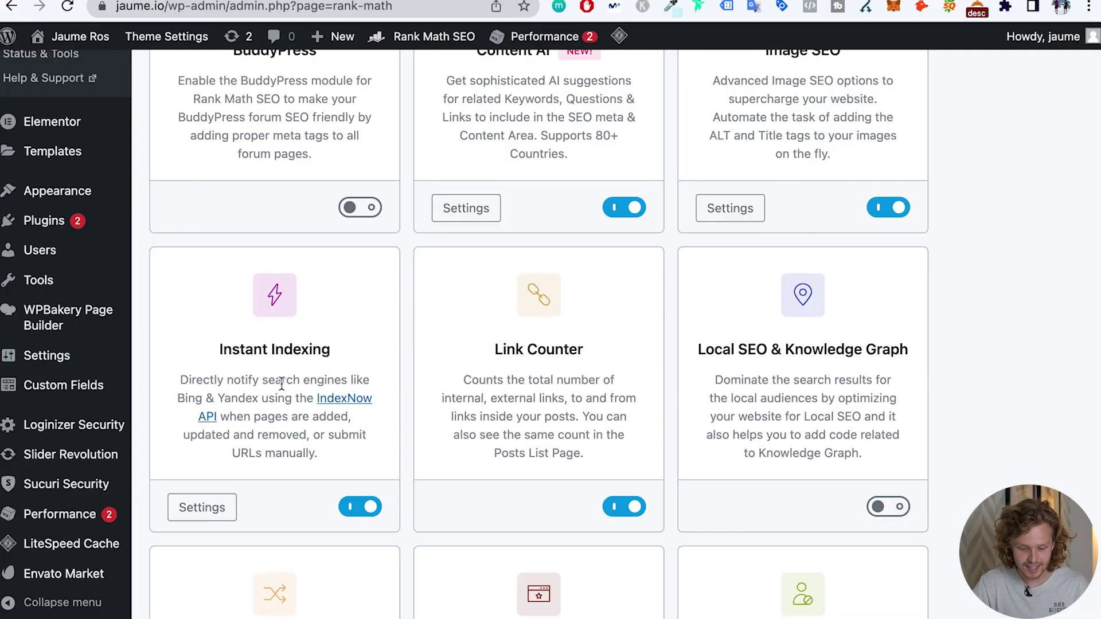
{"action": "scroll", "coordinate": [564, 351], "scroll_direction": "down", "scroll_amount": 1}
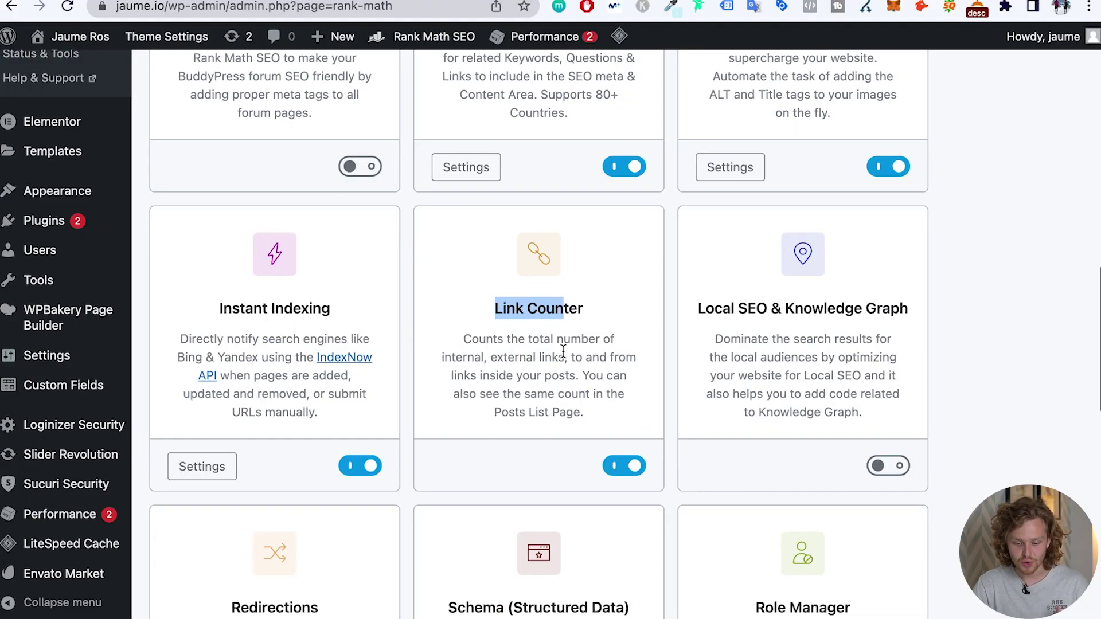
{"action": "scroll", "coordinate": [543, 356], "scroll_direction": "down", "scroll_amount": 2}
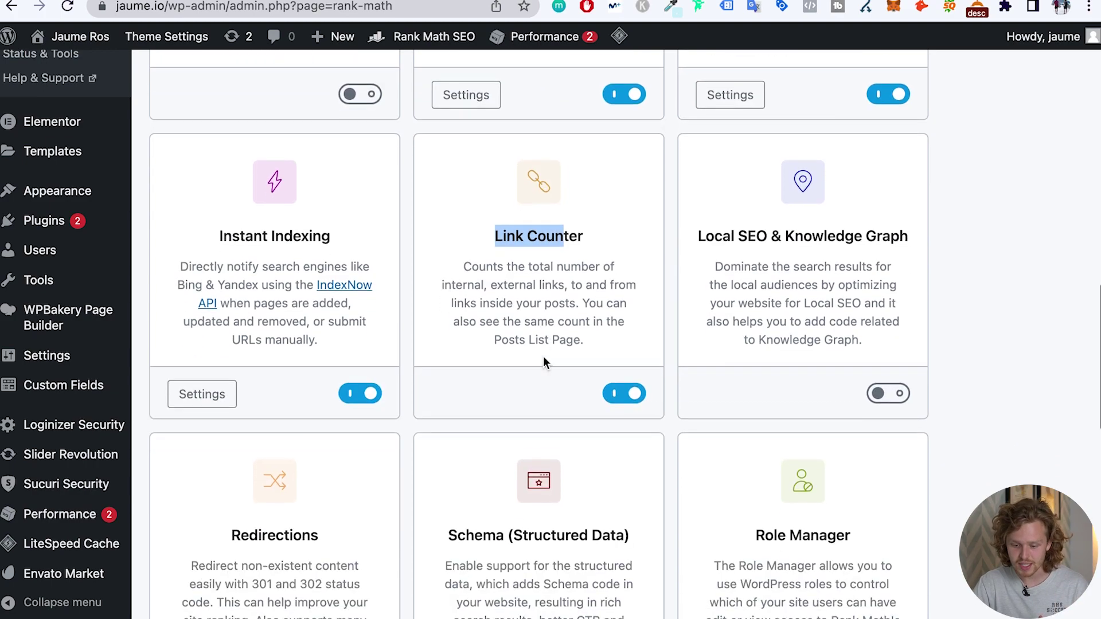
{"action": "left_click_drag", "start_coordinate": [704, 245], "coordinate": [774, 245]}
{"action": "scroll", "coordinate": [774, 246], "scroll_direction": "down", "scroll_amount": 5}
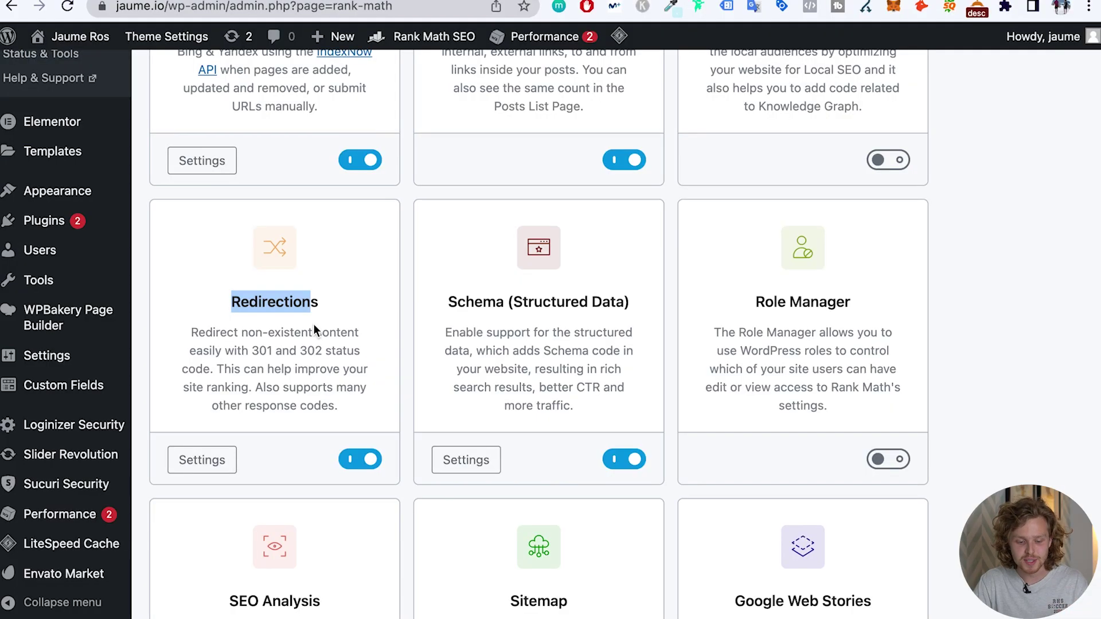
{"action": "scroll", "coordinate": [314, 325], "scroll_direction": "down", "scroll_amount": 1}
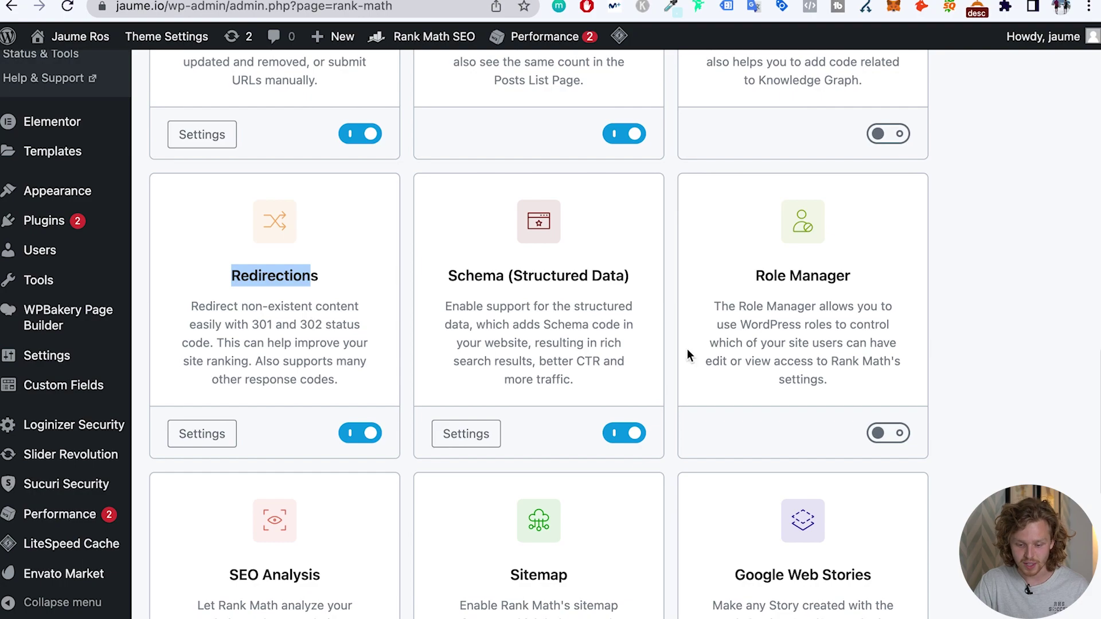
{"action": "scroll", "coordinate": [687, 349], "scroll_direction": "down", "scroll_amount": 1}
{"action": "scroll", "coordinate": [653, 326], "scroll_direction": "down", "scroll_amount": 5}
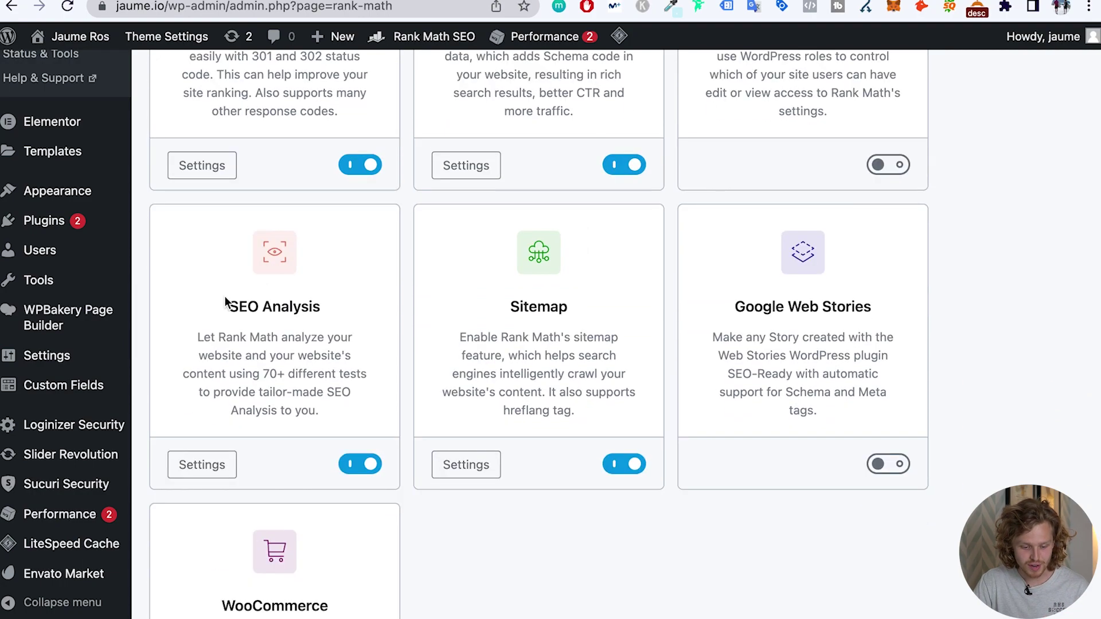
{"action": "scroll", "coordinate": [401, 338], "scroll_direction": "down", "scroll_amount": 1}
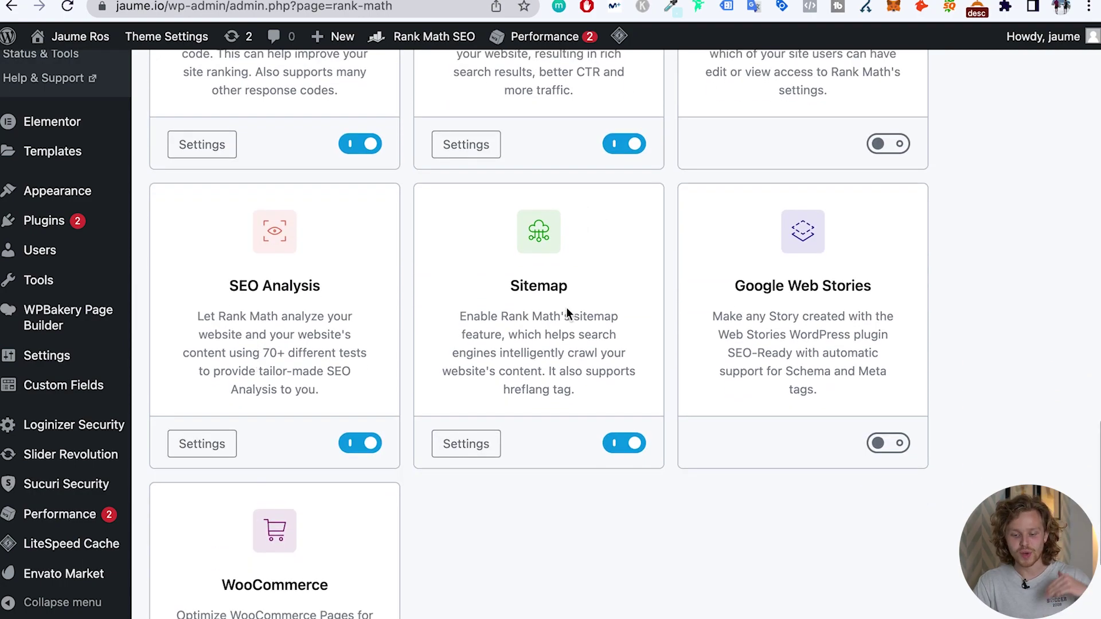
{"action": "scroll", "coordinate": [566, 307], "scroll_direction": "down", "scroll_amount": 5}
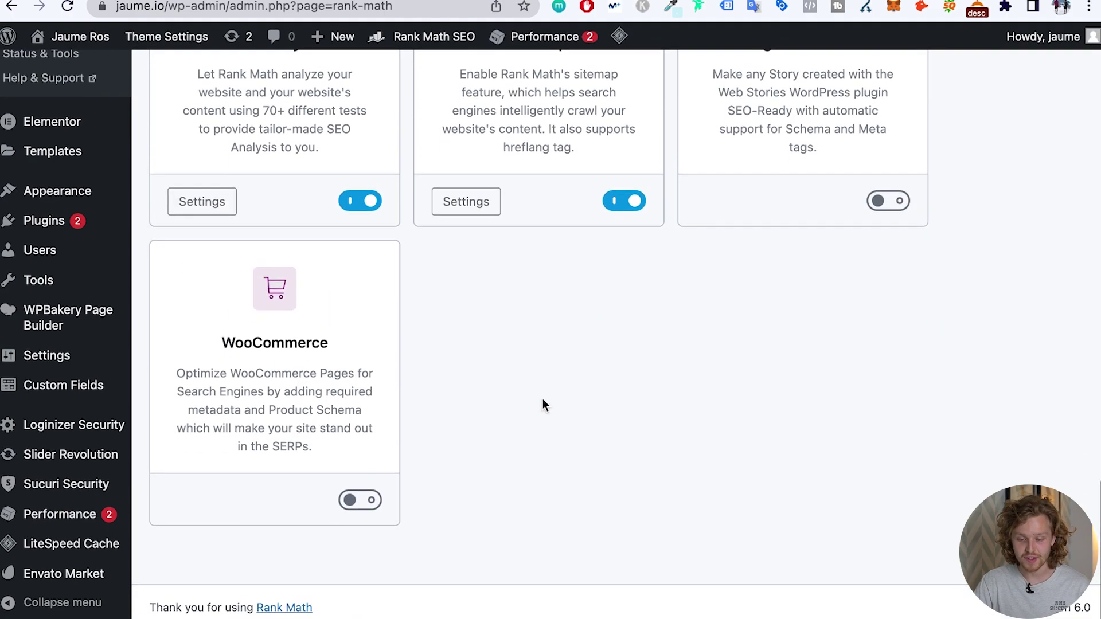
{"action": "scroll", "coordinate": [543, 405], "scroll_direction": "up", "scroll_amount": 15}
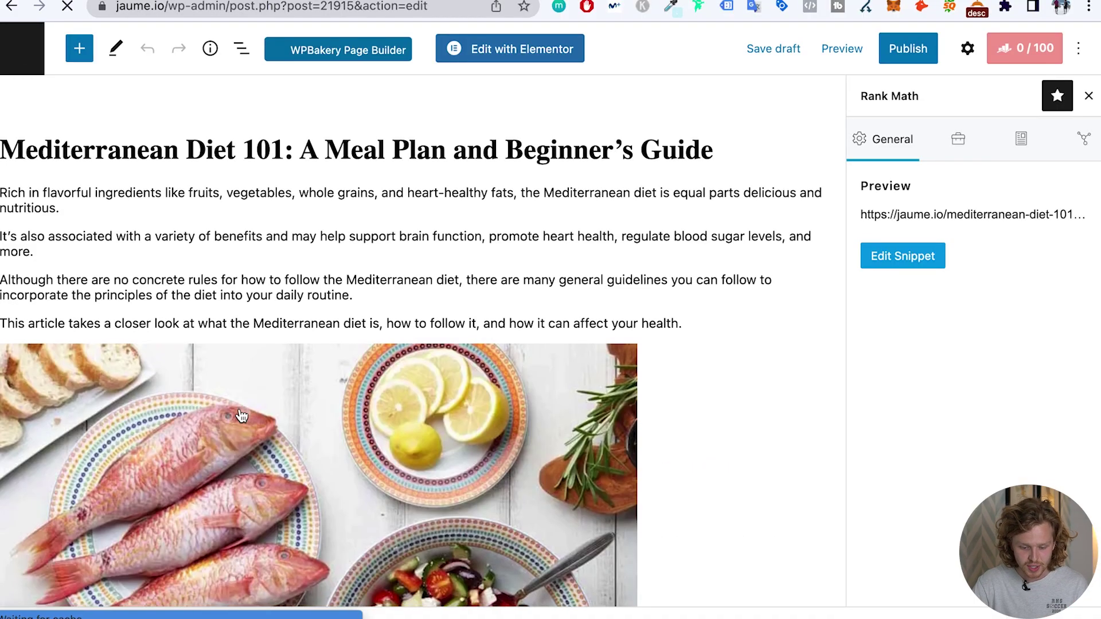
Step: Save the Mediterranean Diet 101 post as a draft and open View Preview
{"action": "scroll", "coordinate": [241, 416], "scroll_direction": "down", "scroll_amount": 15}
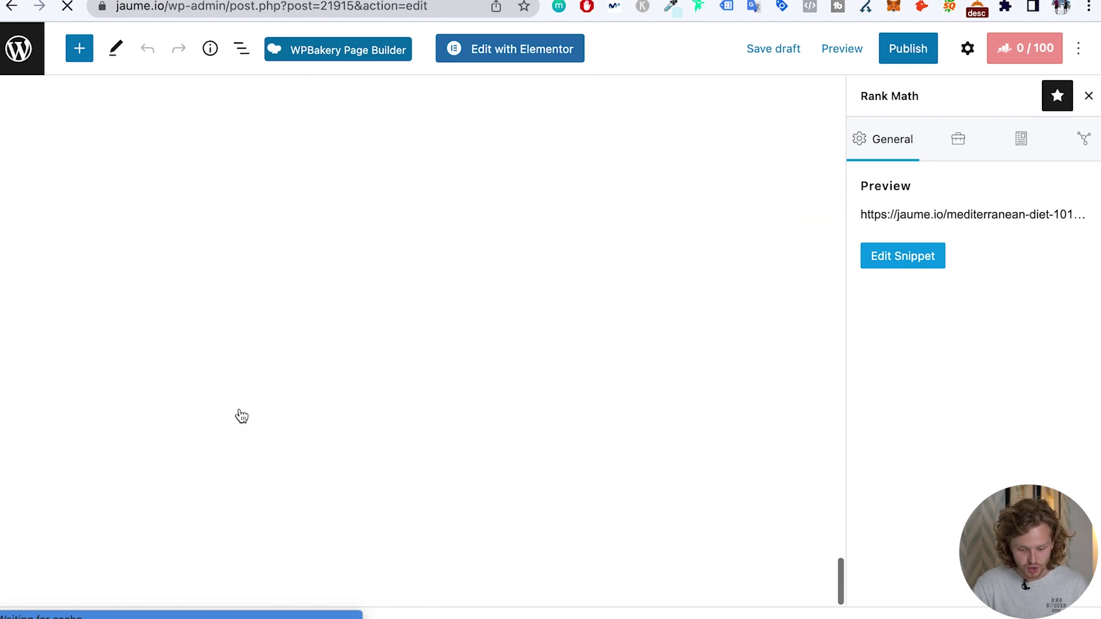
{"action": "scroll", "coordinate": [157, 286], "scroll_direction": "up", "scroll_amount": 8}
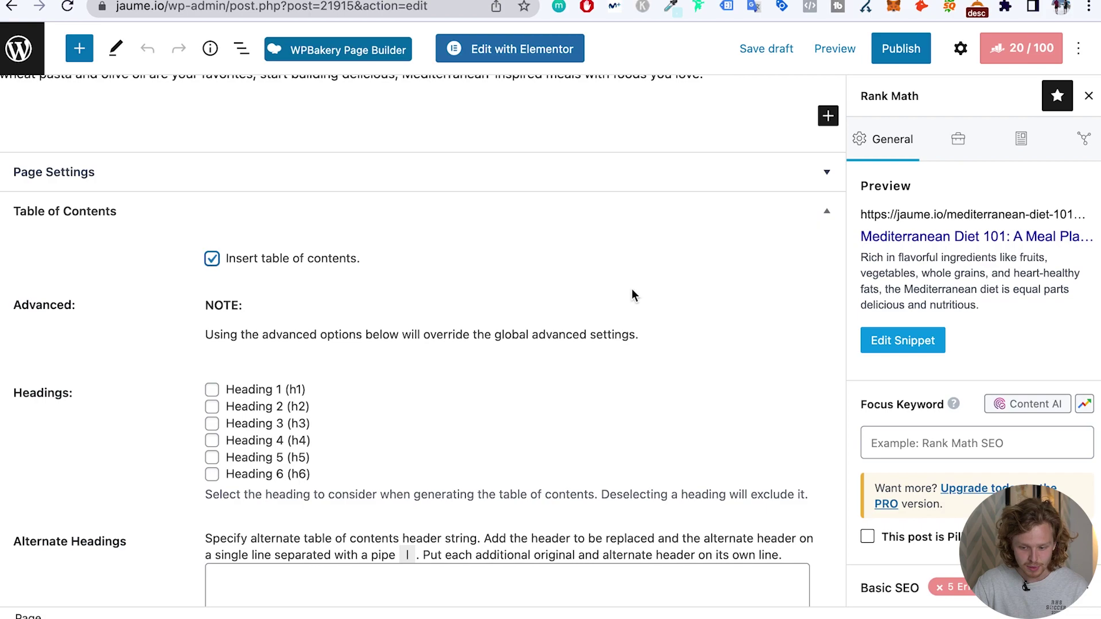
{"action": "left_click", "coordinate": [783, 50]}
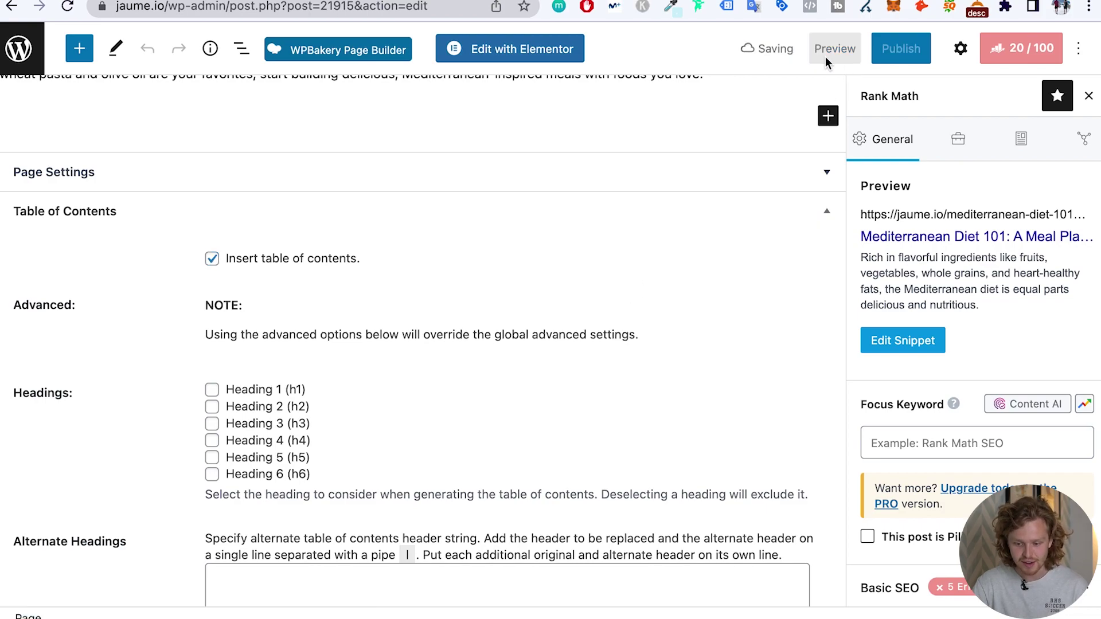
{"action": "left_click", "coordinate": [142, 577]}
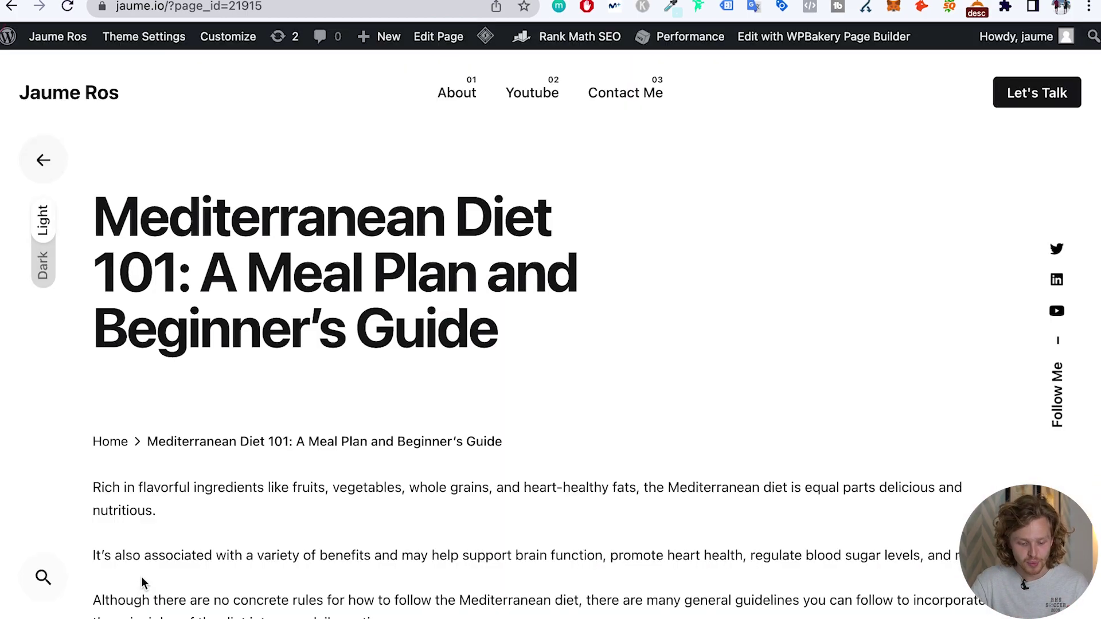
Step: Collapse and re-expand the preview's table of contents, then jump to '4. Foods to eat'
{"action": "scroll", "coordinate": [141, 577], "scroll_direction": "down", "scroll_amount": 15}
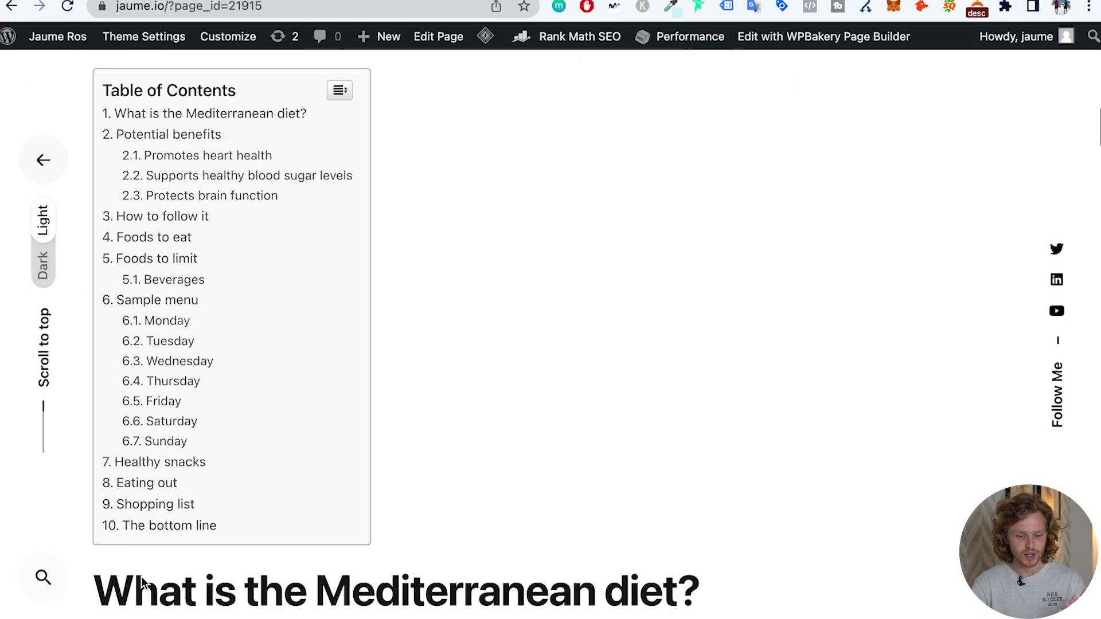
{"action": "left_click", "coordinate": [340, 90]}
{"action": "left_click", "coordinate": [259, 87]}
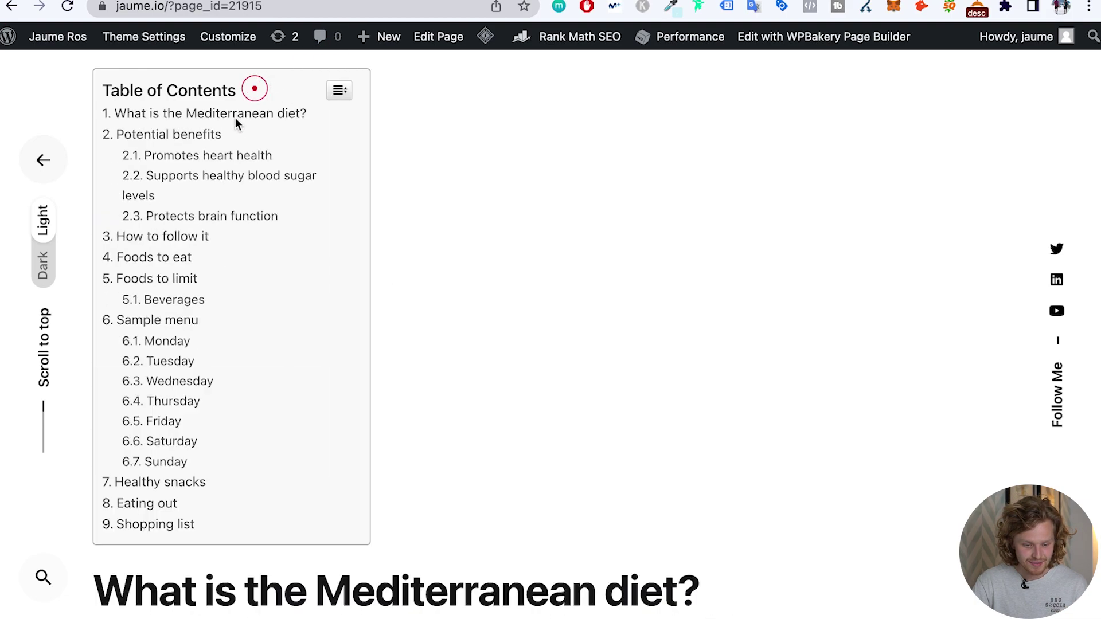
{"action": "left_click", "coordinate": [180, 239]}
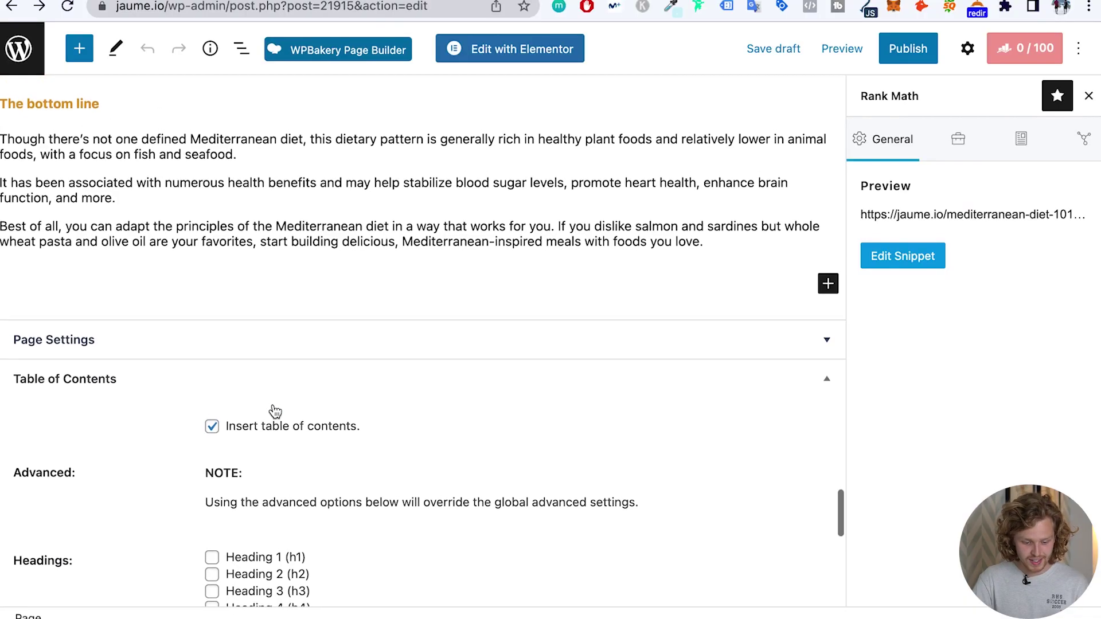
Step: Restrict the table of contents to Heading 2 (h2) and preview the post in a new tab
{"action": "scroll", "coordinate": [273, 411], "scroll_direction": "down", "scroll_amount": 4}
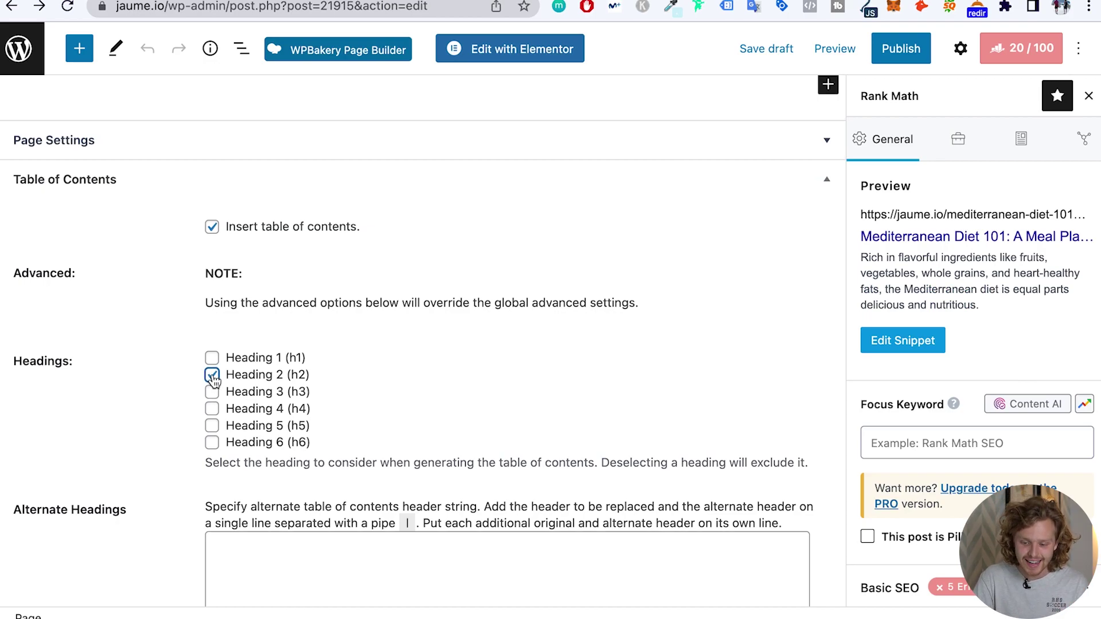
{"action": "scroll", "coordinate": [548, 189], "scroll_direction": "up", "scroll_amount": 10}
{"action": "left_click", "coordinate": [835, 50]}
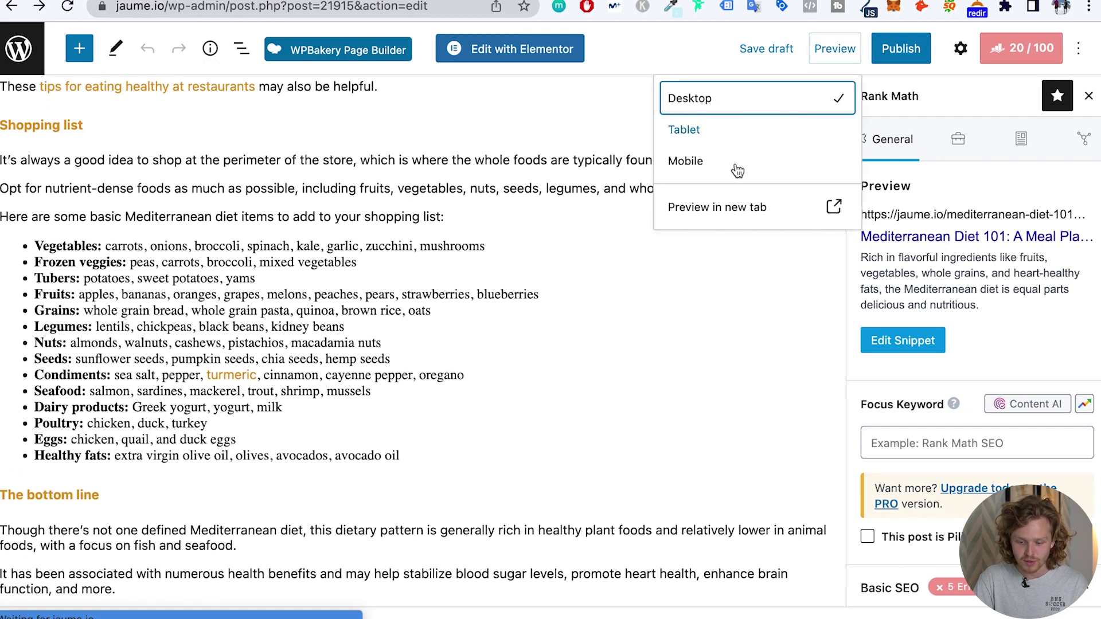
{"action": "left_click", "coordinate": [687, 208]}
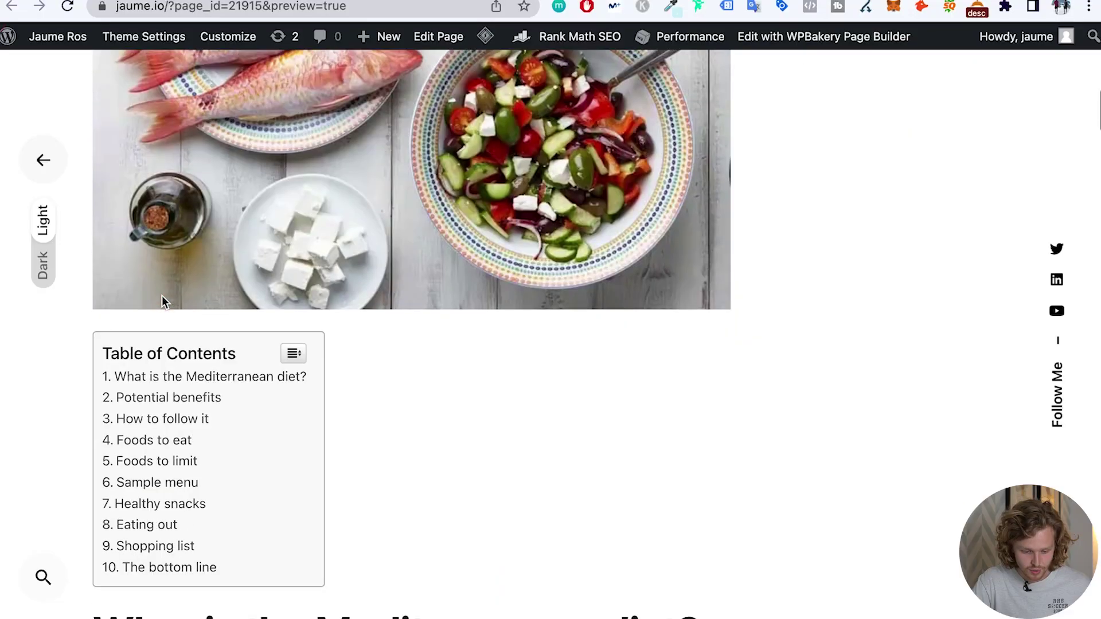
{"action": "scroll", "coordinate": [149, 259], "scroll_direction": "down", "scroll_amount": 3}
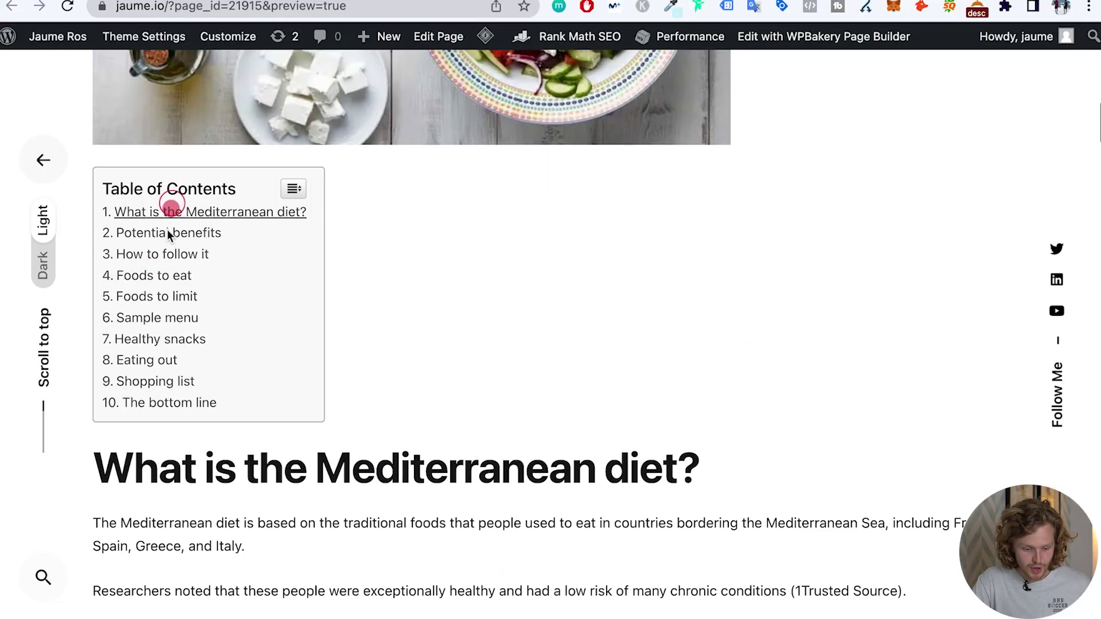
{"action": "left_click", "coordinate": [172, 402]}
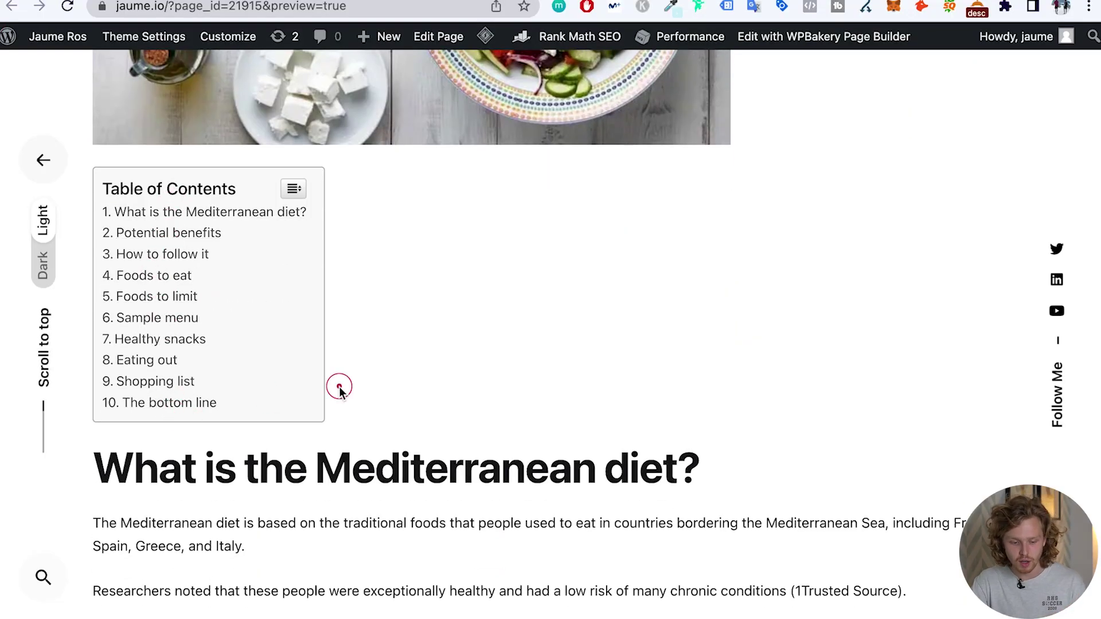